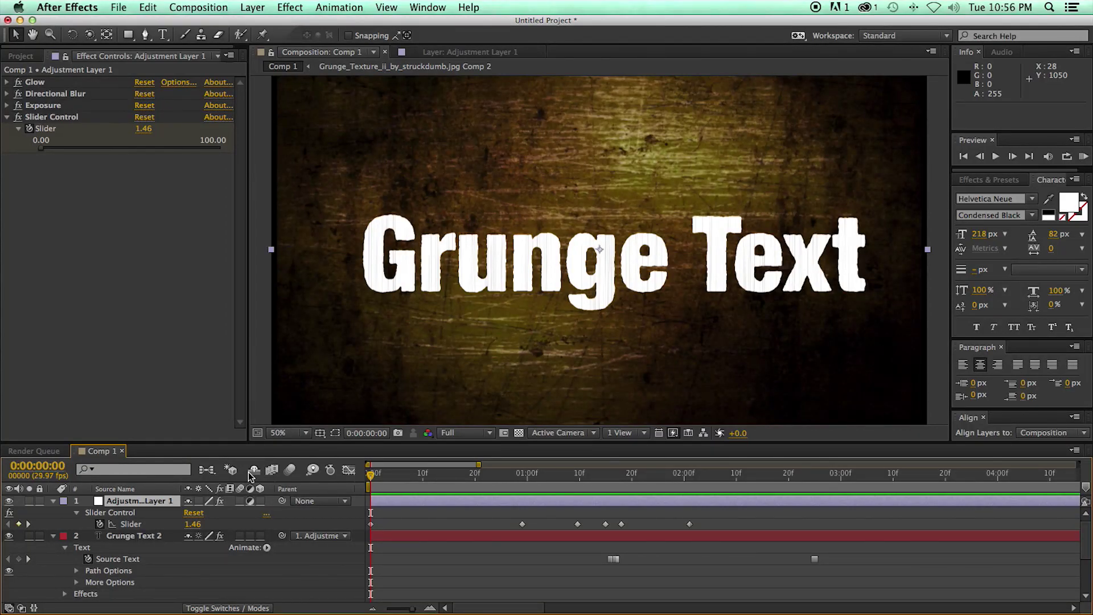
# Preview the finished GRUNGE animation playback
pyautogui.press('space')
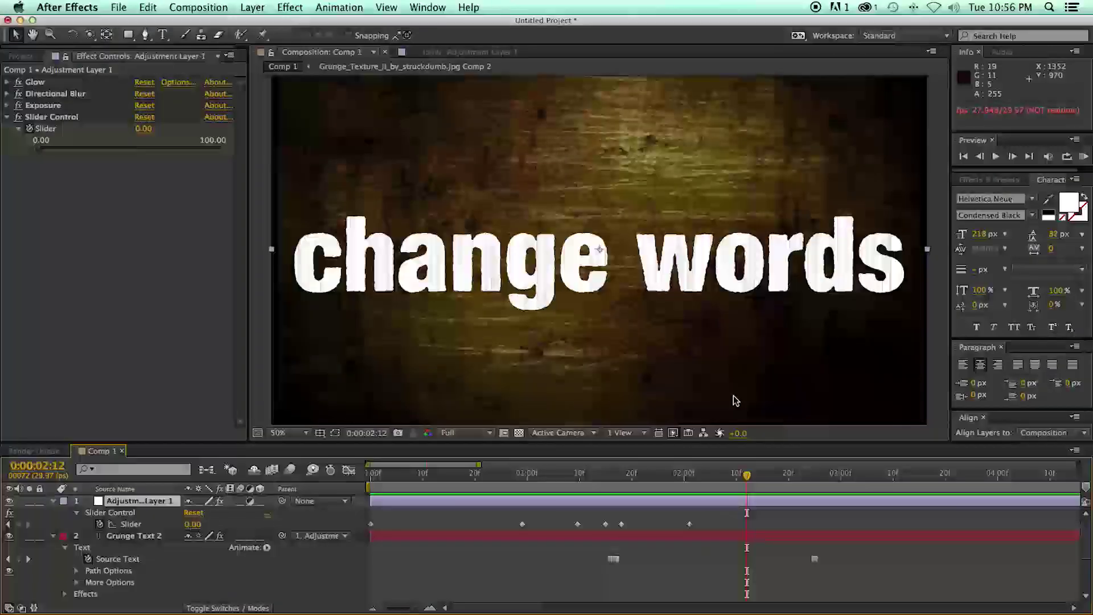
pyautogui.press('space')
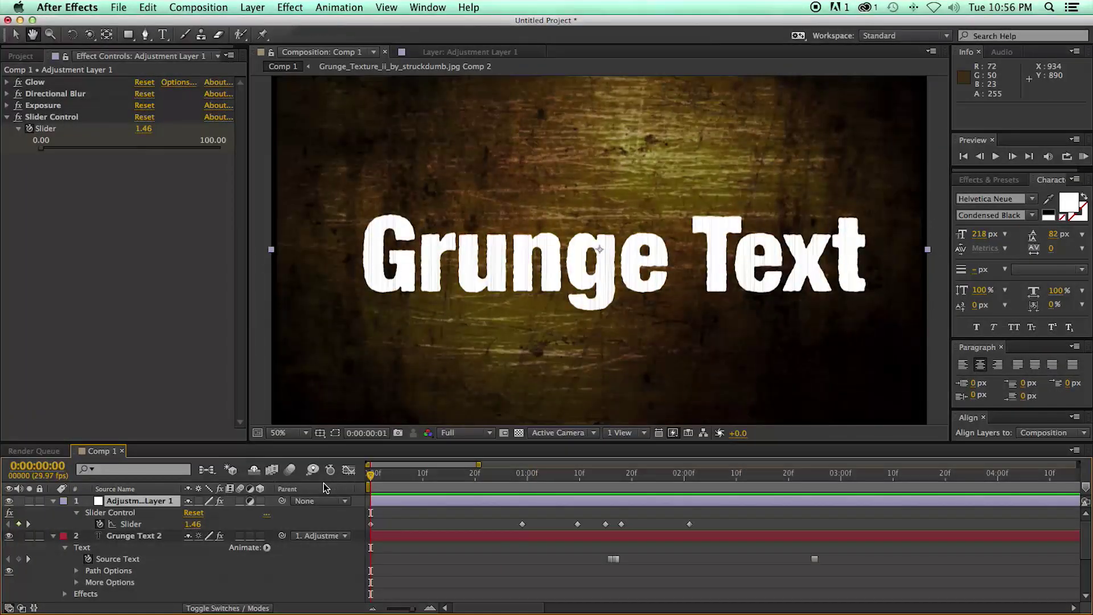
pyautogui.press('space')
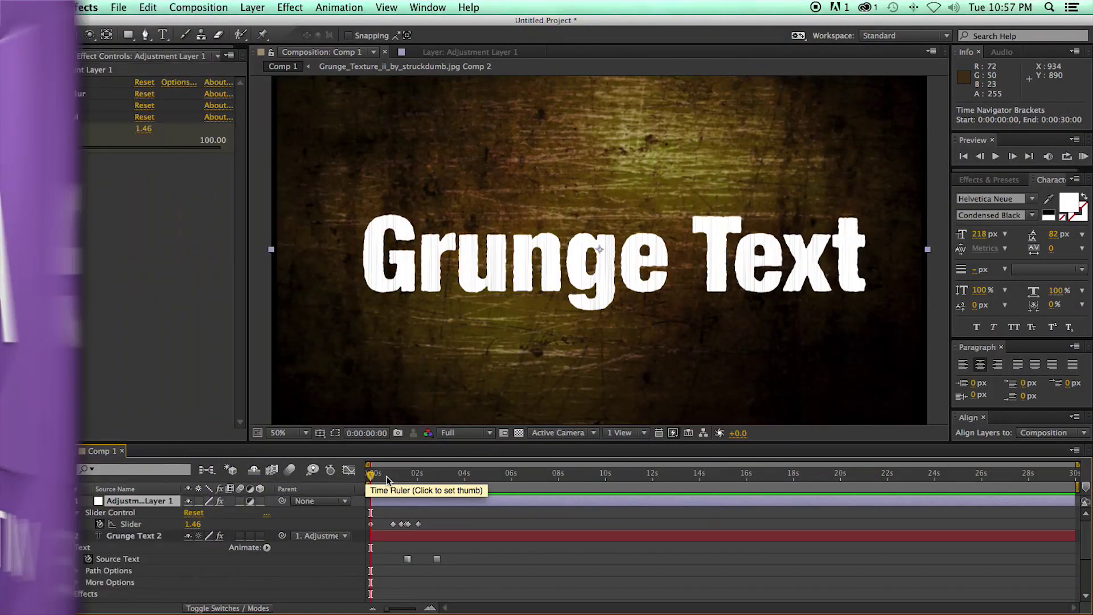
# Scrub the timeline and drag the Slider Control to show the glow, blur and word switch
pyautogui.click(377, 476)
pyautogui.moveTo(378, 476)
pyautogui.mouseDown()
pyautogui.moveTo(415, 475)
pyautogui.moveTo(356, 476)
pyautogui.mouseUp()
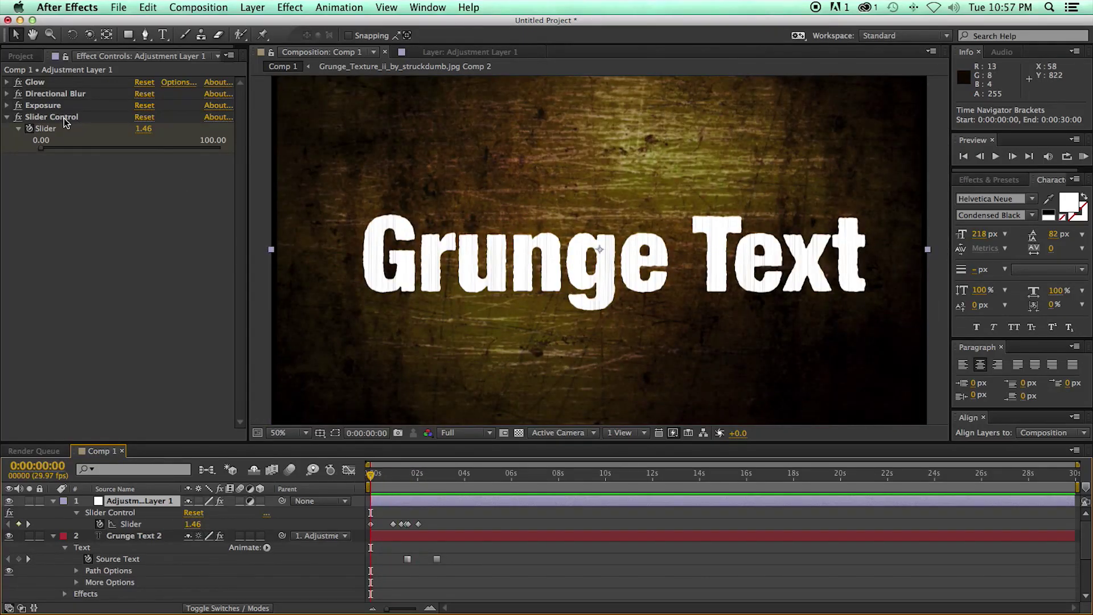
pyautogui.moveTo(46, 150)
pyautogui.mouseDown()
pyautogui.moveTo(195, 154)
pyautogui.moveTo(35, 148)
pyautogui.moveTo(212, 153)
pyautogui.moveTo(36, 147)
pyautogui.mouseUp()
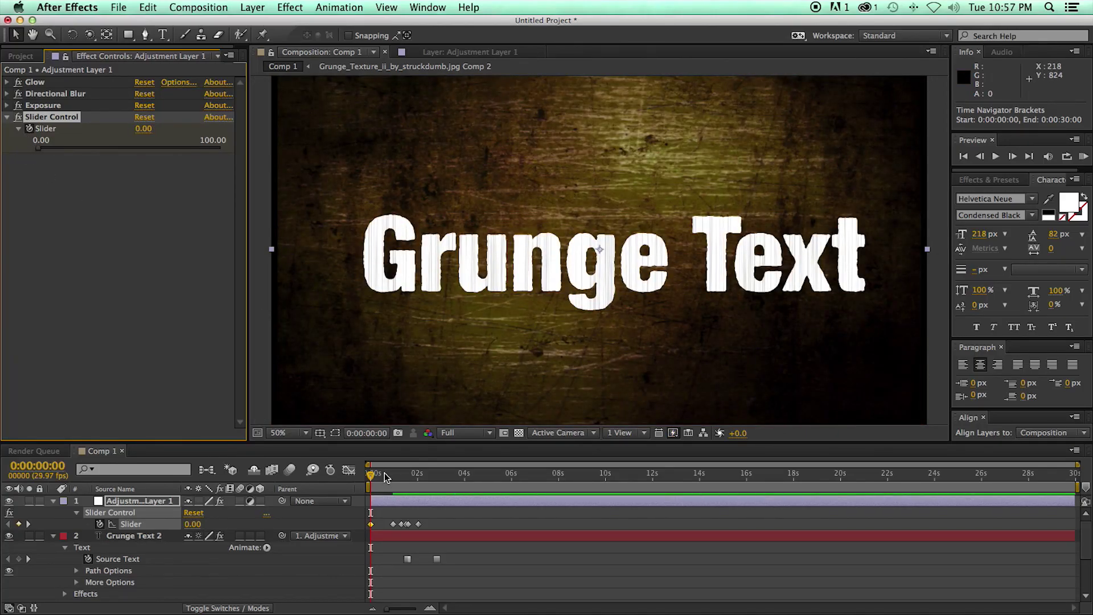
pyautogui.moveTo(385, 476)
pyautogui.mouseDown()
pyautogui.moveTo(410, 479)
pyautogui.moveTo(350, 479)
pyautogui.moveTo(367, 474)
pyautogui.mouseUp()
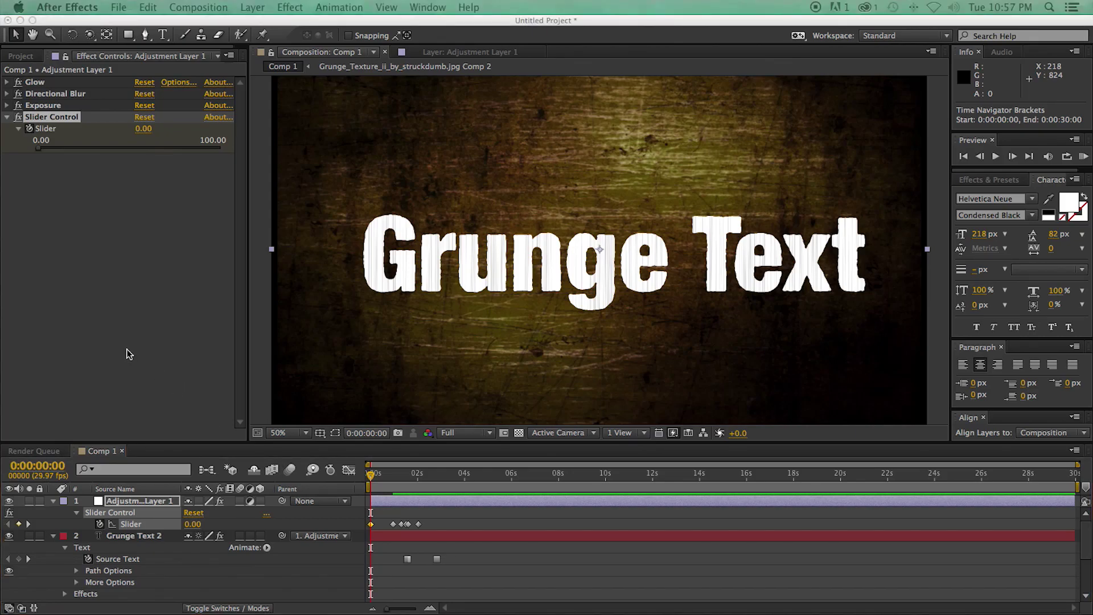
# Create the empty Comp 2 and drop the grunge texture JPEG into its viewer
pyautogui.press('Return')
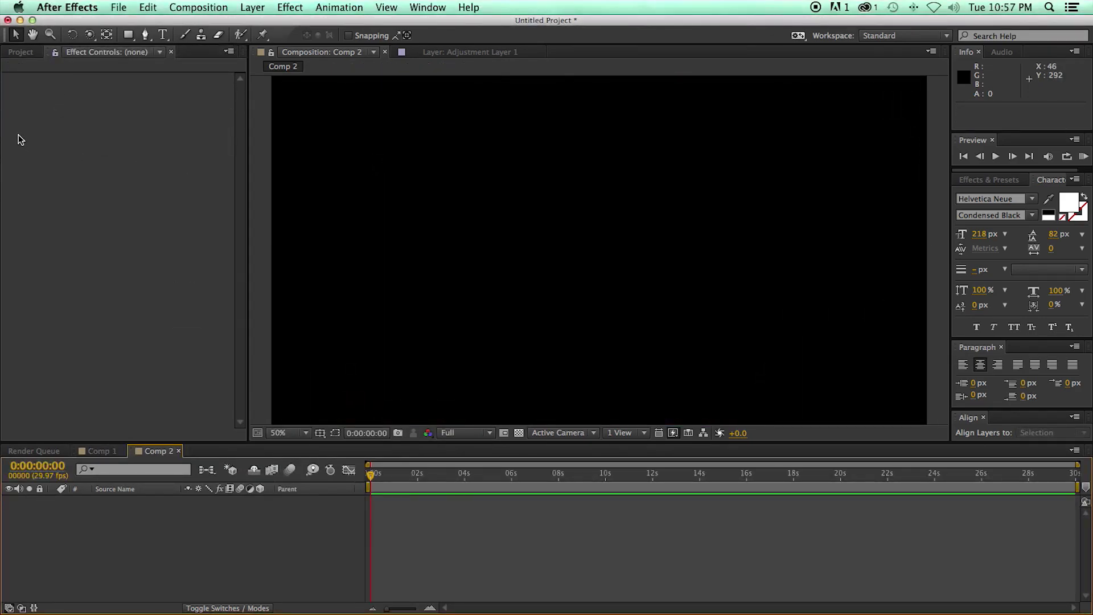
pyautogui.click(19, 52)
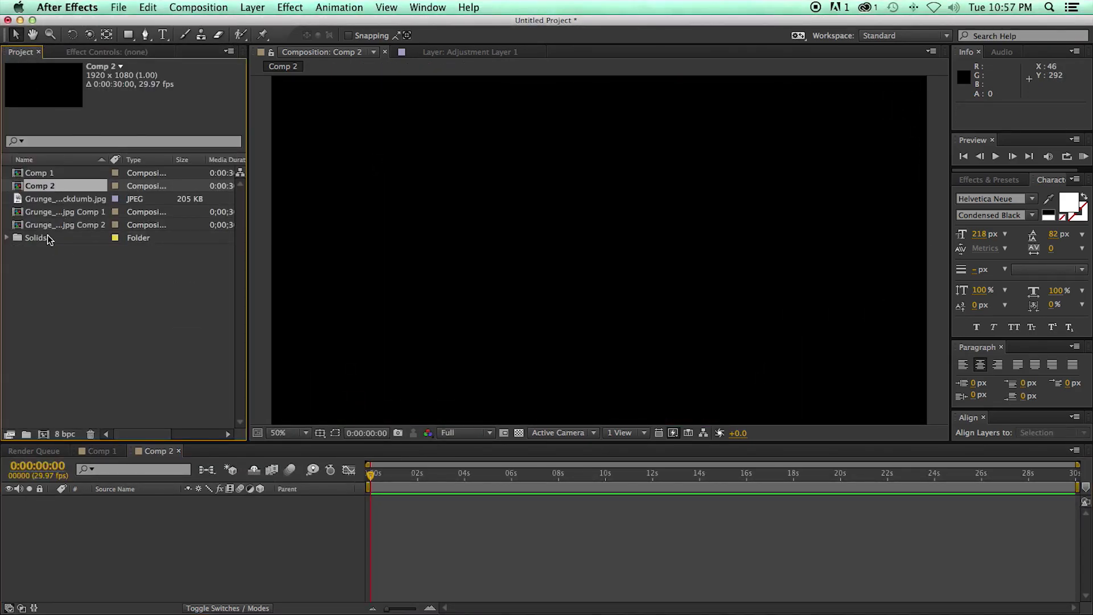
pyautogui.click(44, 200)
pyautogui.press(',')
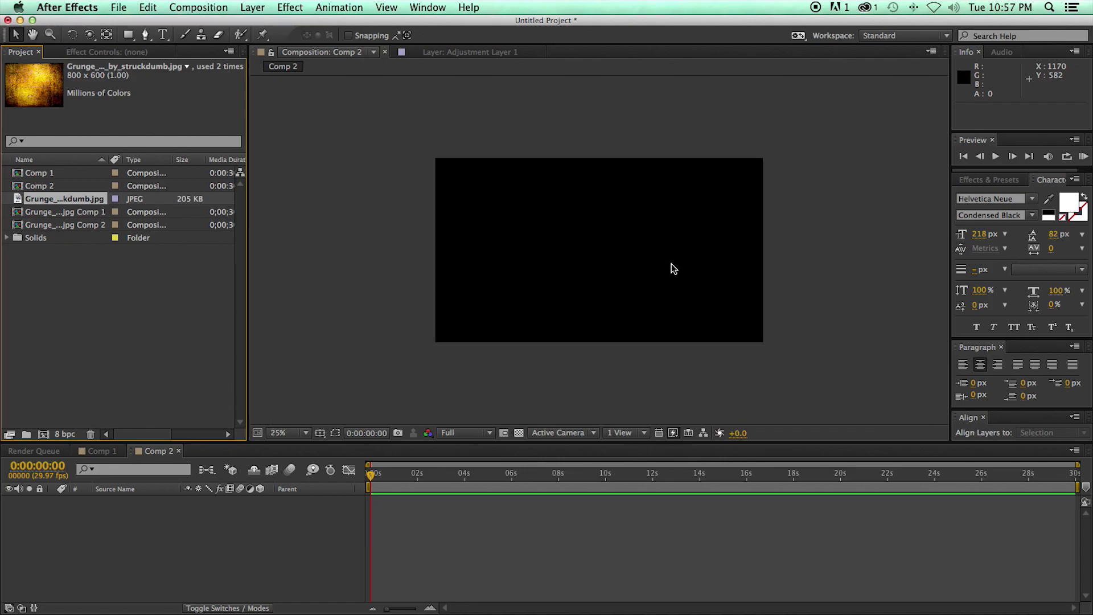
pyautogui.moveTo(18, 203); pyautogui.dragTo(598, 251)
# Scale the grunge texture up to fill the whole frame
pyautogui.moveTo(532, 302); pyautogui.dragTo(434, 348)
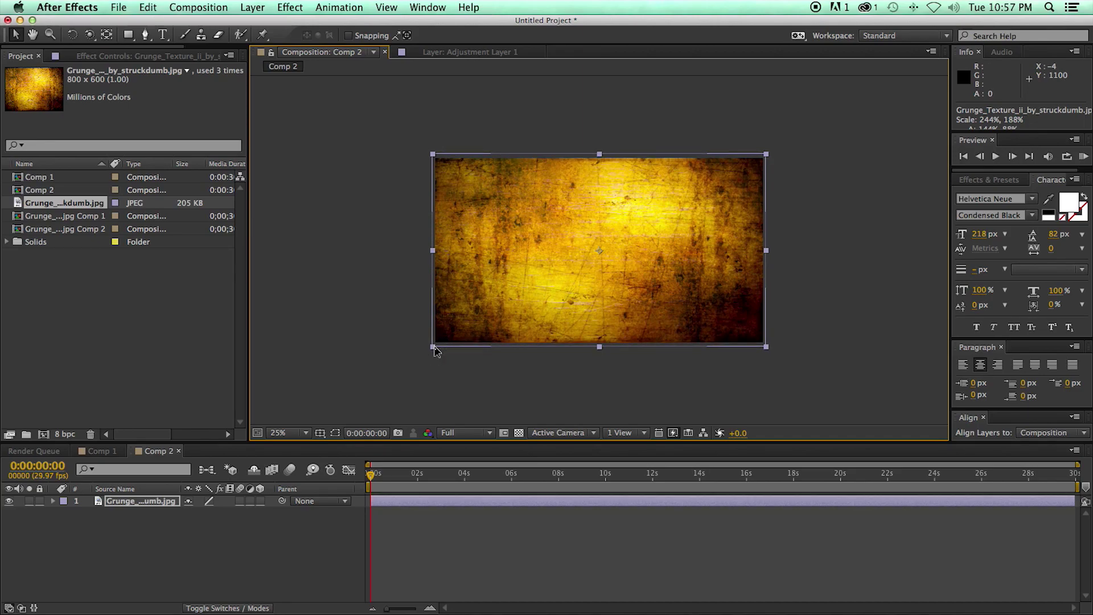
pyautogui.click(514, 583)
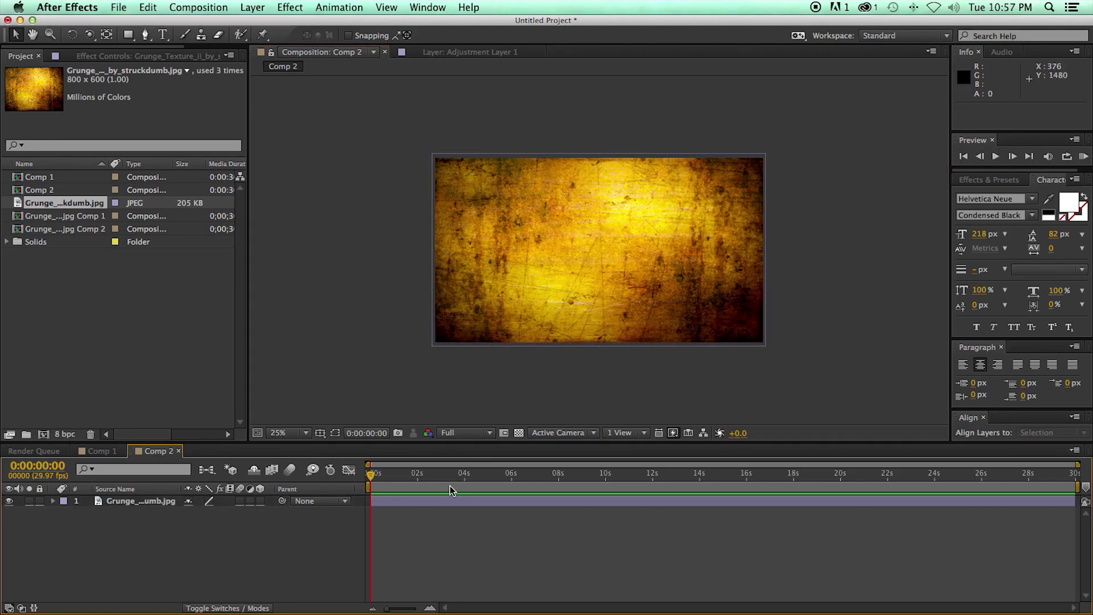
pyautogui.click(433, 501)
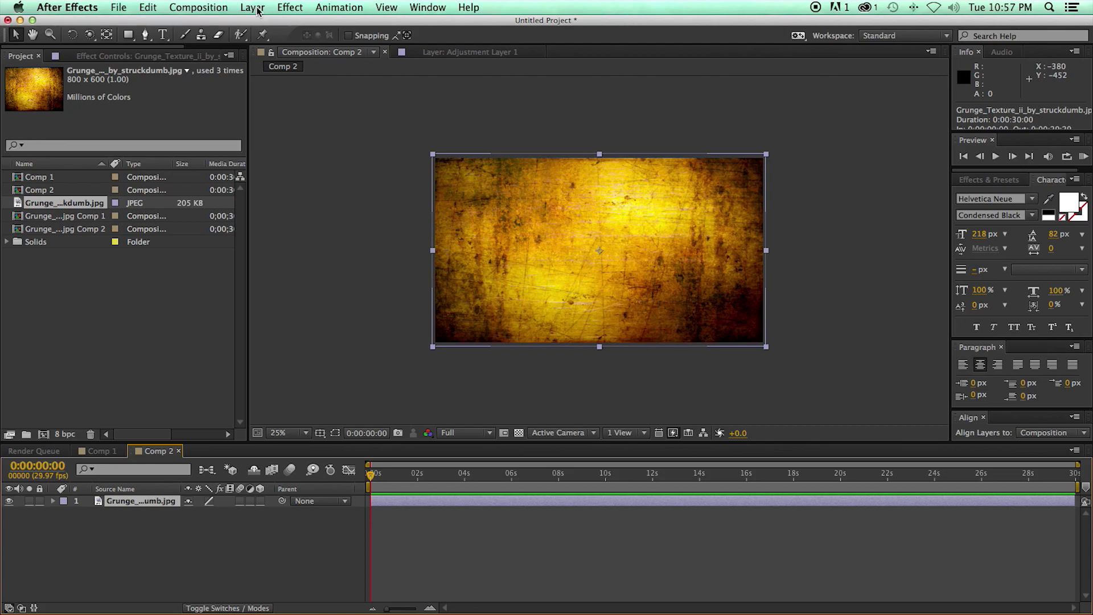
# Apply Hue/Saturation to the grunge texture with Master Saturation at -64
pyautogui.click(293, 10)
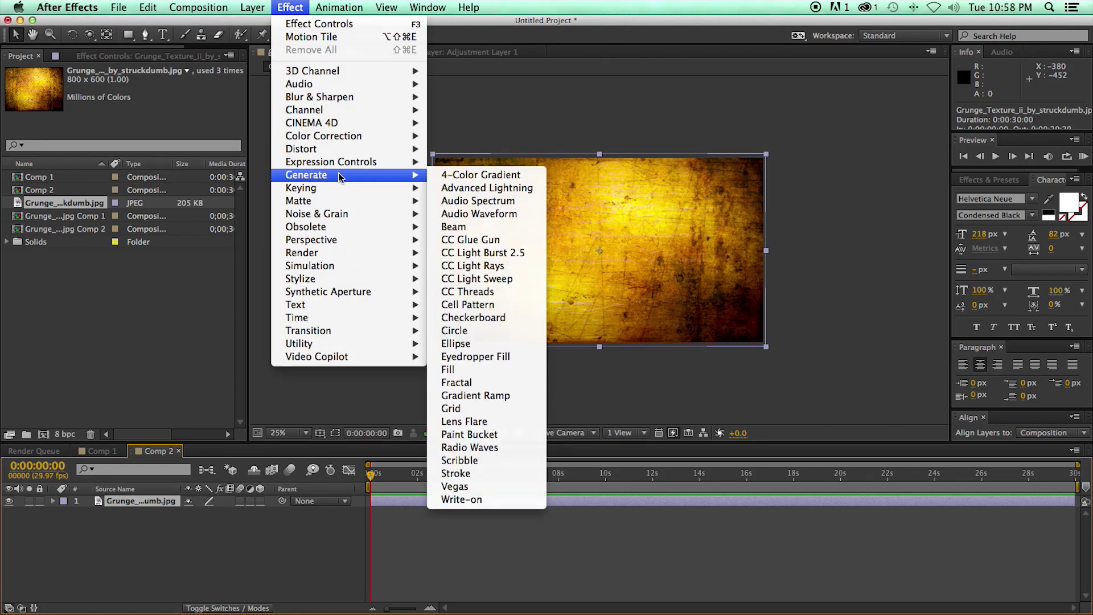
pyautogui.moveTo(325, 124)
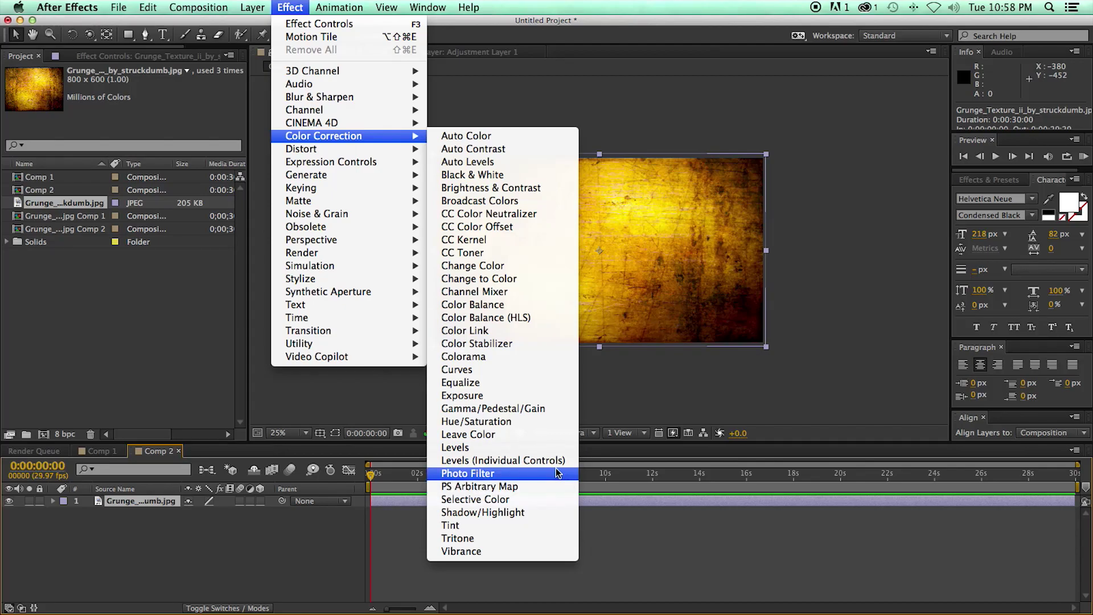
pyautogui.click(536, 428)
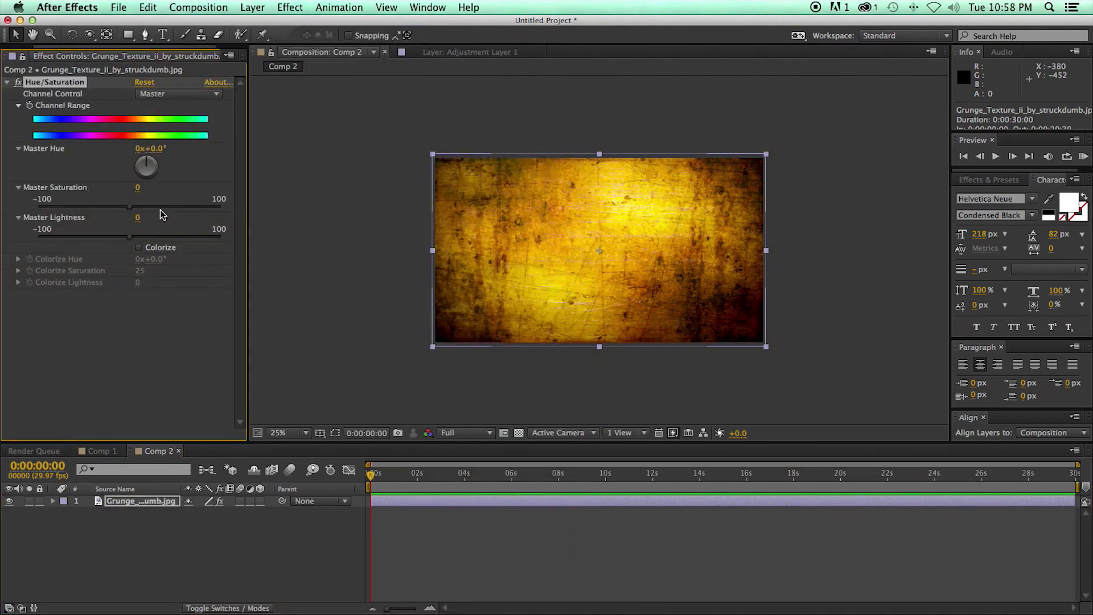
pyautogui.moveTo(129, 207); pyautogui.dragTo(71, 206)
# Add Curves to the grunge texture and bend the curve down to darken it
pyautogui.click(290, 7)
pyautogui.moveTo(336, 180)
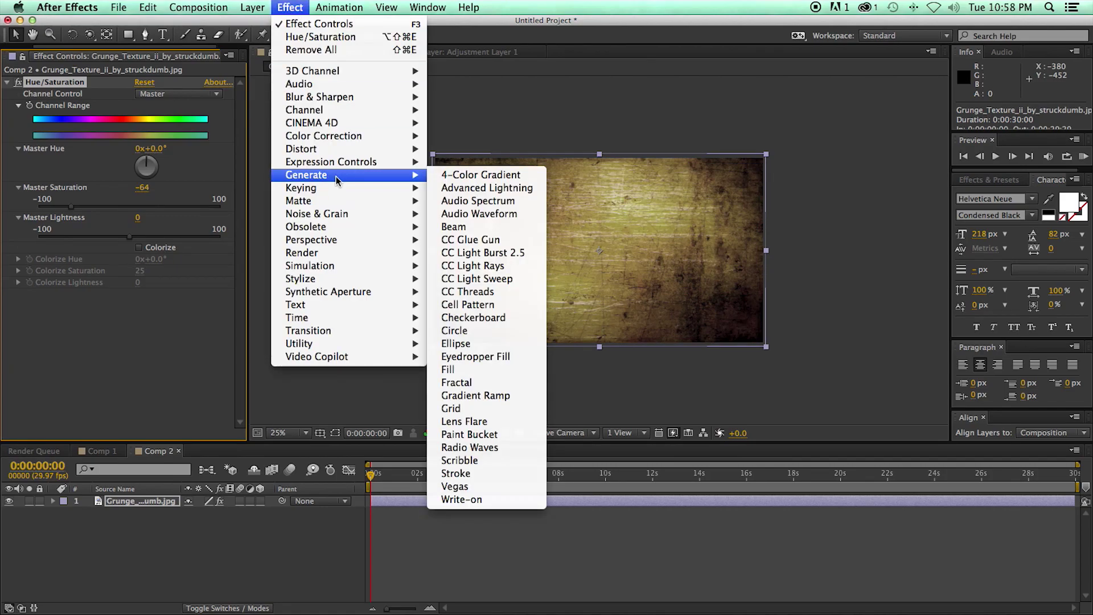
pyautogui.click(494, 369)
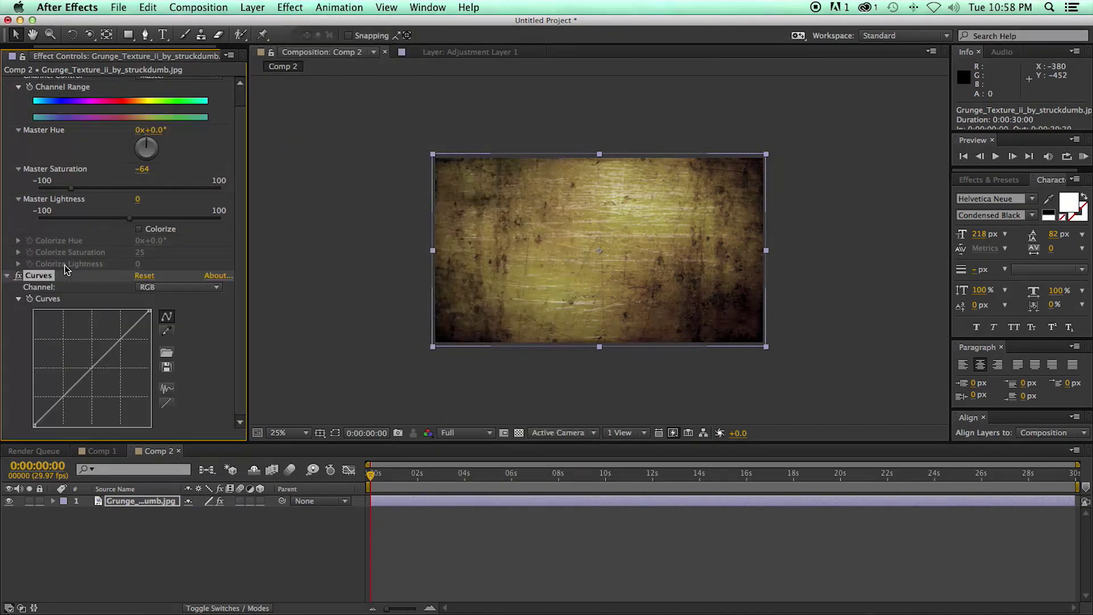
pyautogui.moveTo(92, 368); pyautogui.dragTo(115, 374)
pyautogui.click(474, 546)
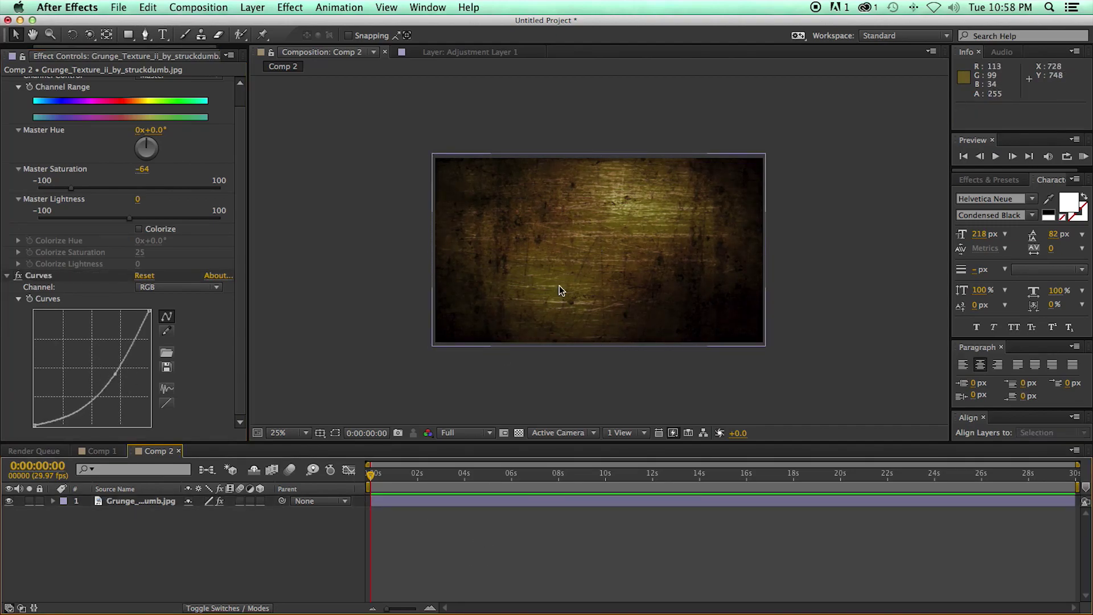
# Create a text layer reading GRUNGE in the composition
pyautogui.click(163, 34)
pyautogui.click(545, 259)
pyautogui.write('GRUNGE')
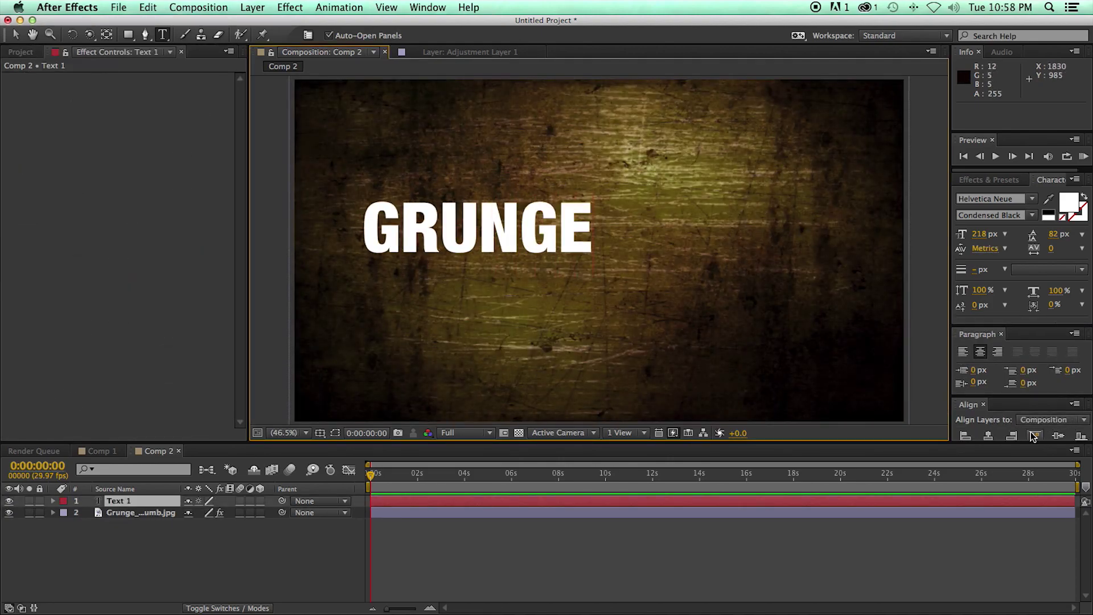
# Scale the GRUNGE text up and centre it horizontally and vertically in the frame
pyautogui.click(990, 437)
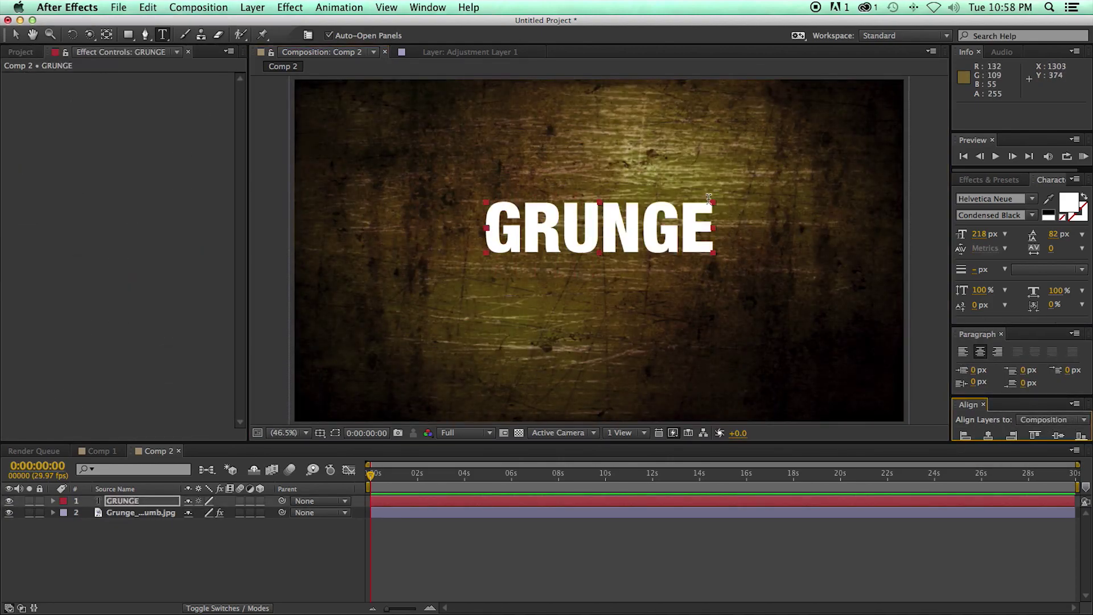
pyautogui.press('v')
pyautogui.moveTo(713, 202); pyautogui.dragTo(810, 162)
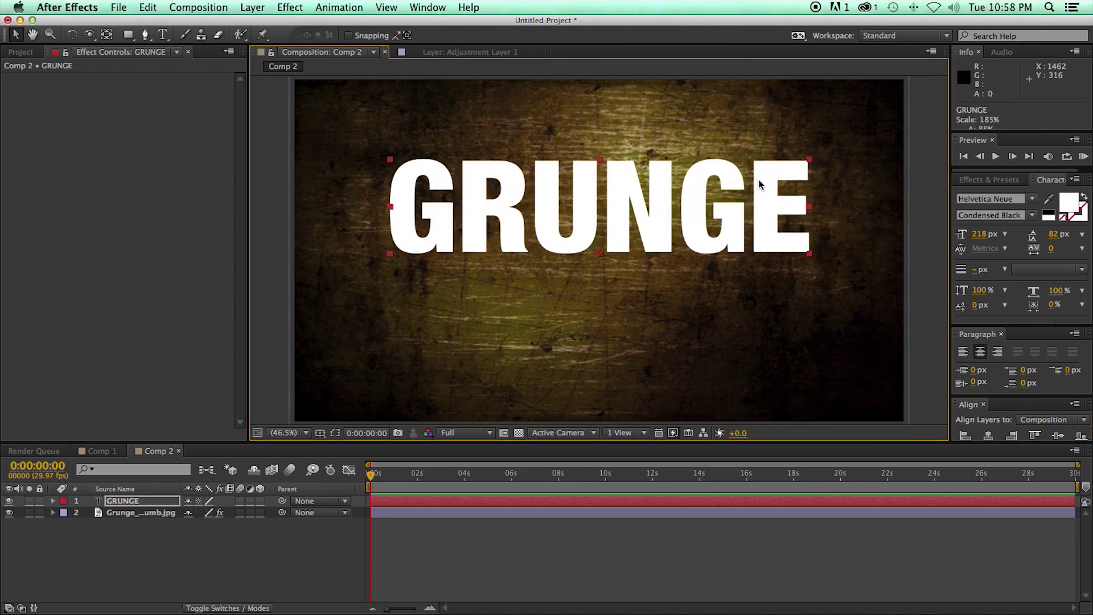
pyautogui.moveTo(642, 222); pyautogui.dragTo(641, 270)
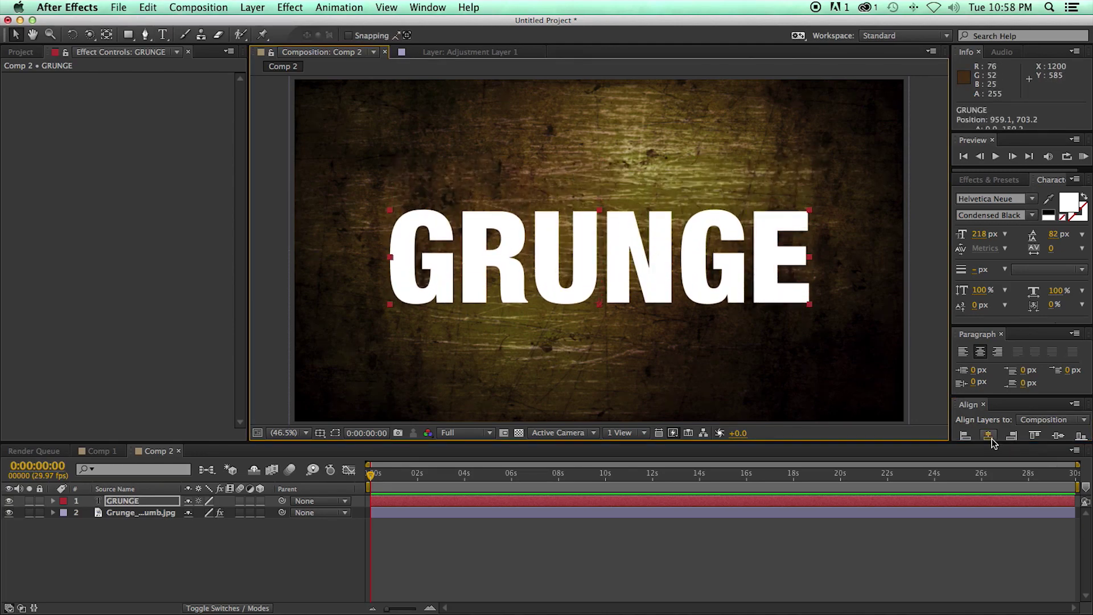
pyautogui.click(1057, 437)
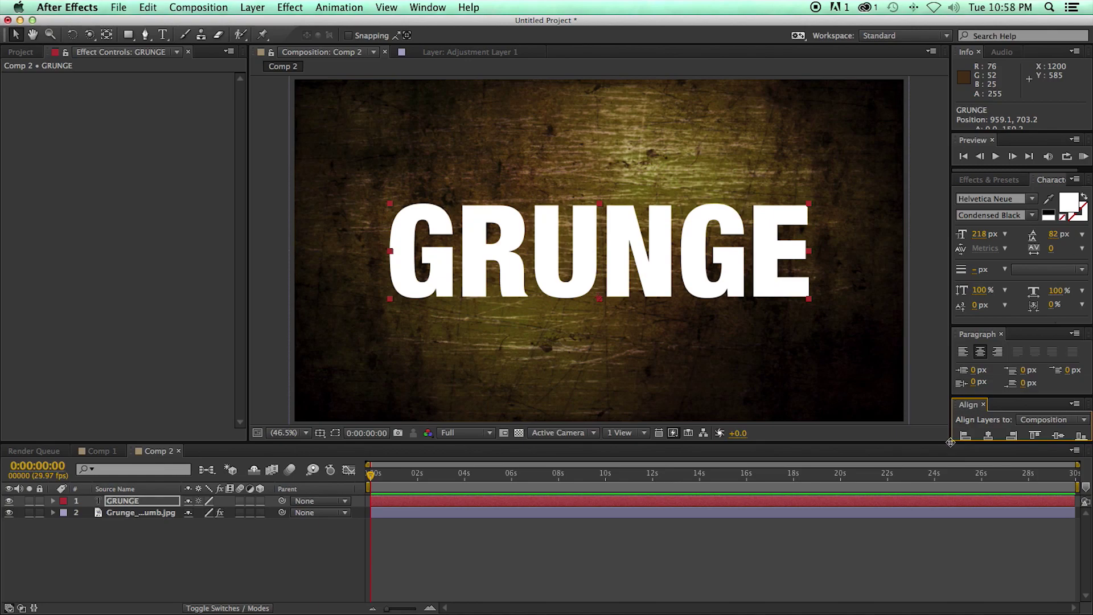
pyautogui.moveTo(951, 442); pyautogui.dragTo(950, 471)
pyautogui.click(856, 548)
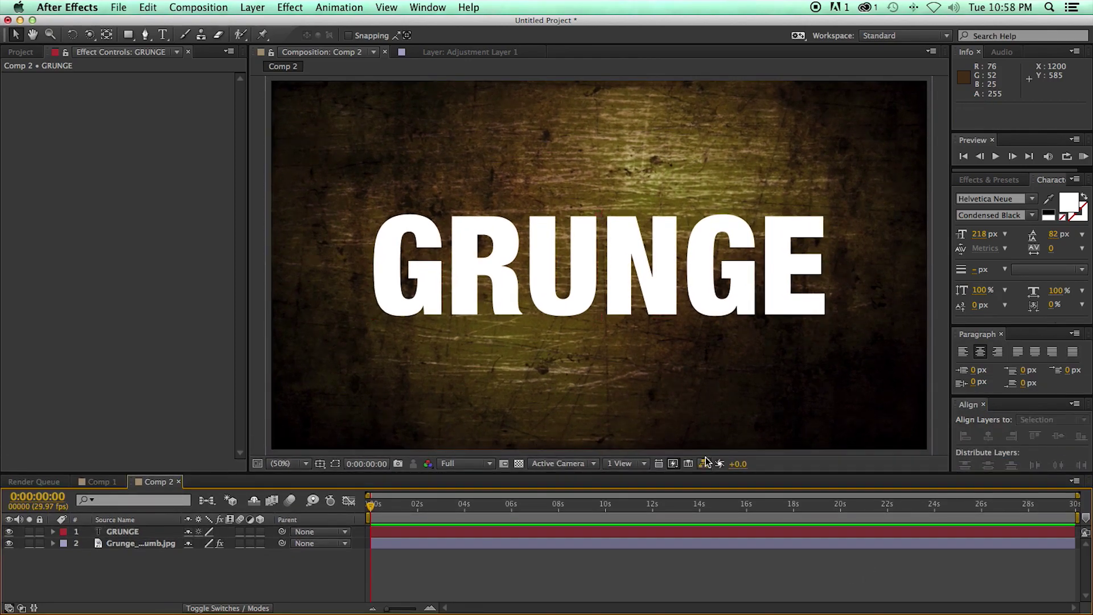
# Apply Stylize > Roughen Edges to the GRUNGE text layer
pyautogui.click(396, 532)
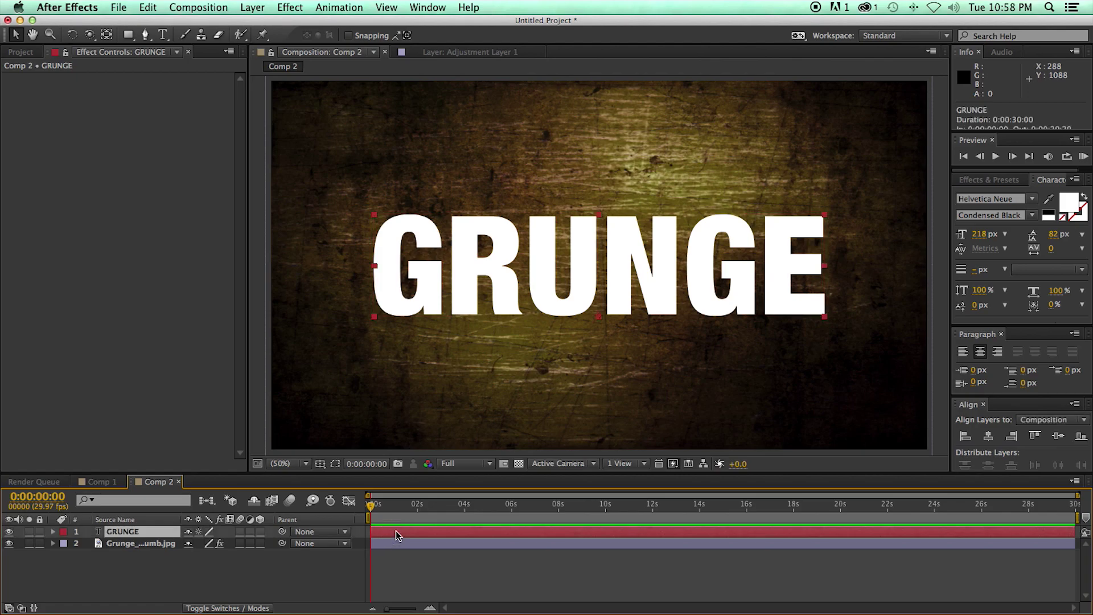
pyautogui.click(290, 7)
pyautogui.moveTo(310, 285)
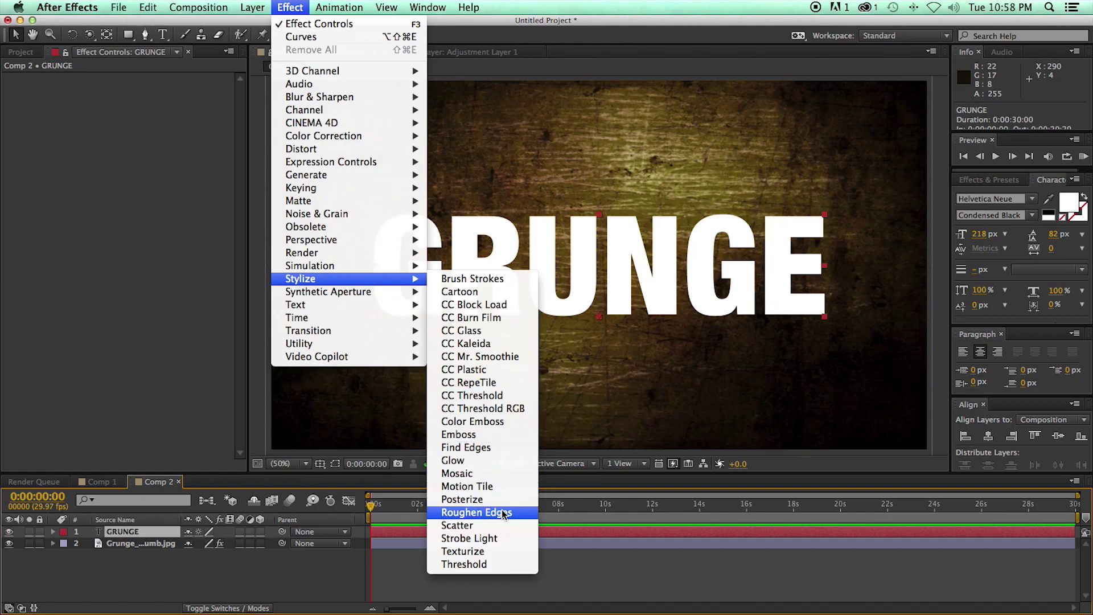
pyautogui.click(484, 512)
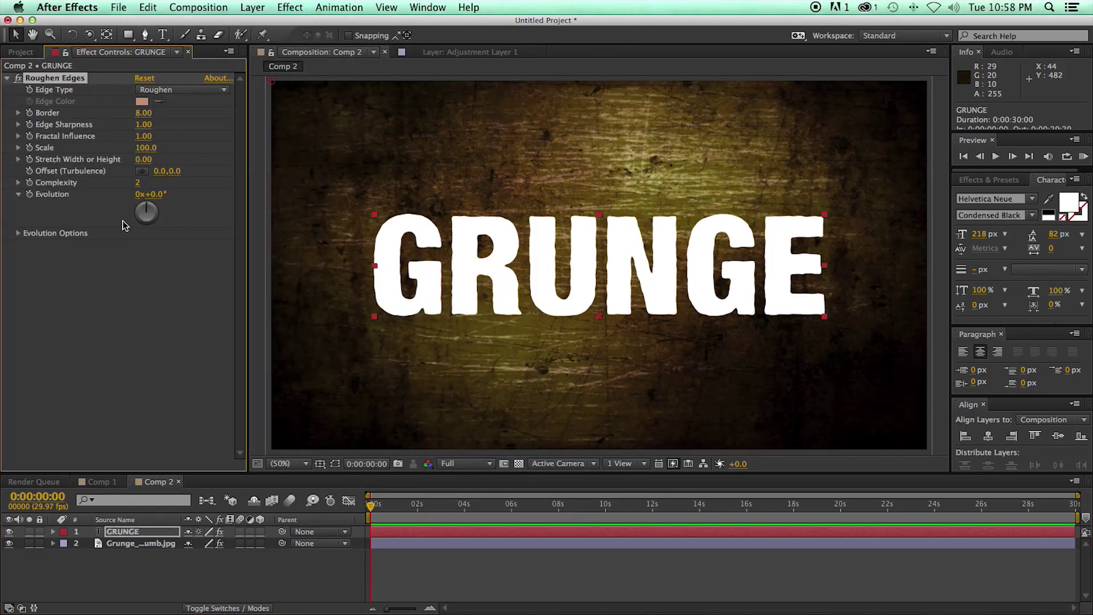
# Tune Roughen Edges to Border 13.50 and Scale 34.0, zooming in to check the edges
pyautogui.moveTo(142, 152); pyautogui.dragTo(98, 162)
pyautogui.press('.')
pyautogui.press('.')
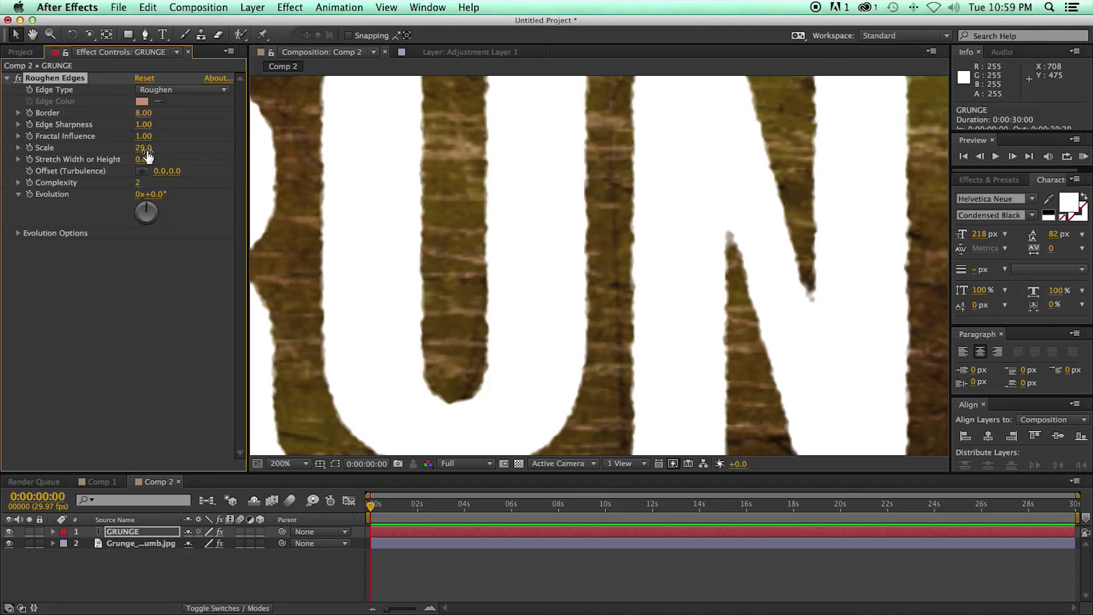
pyautogui.moveTo(147, 155); pyautogui.dragTo(100, 154)
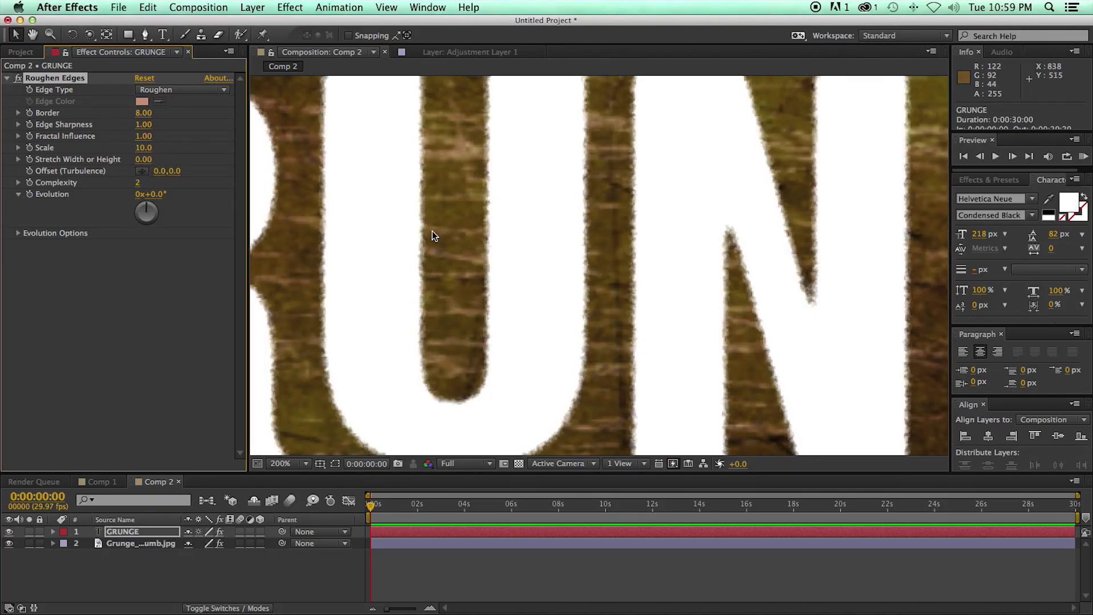
pyautogui.press(',')
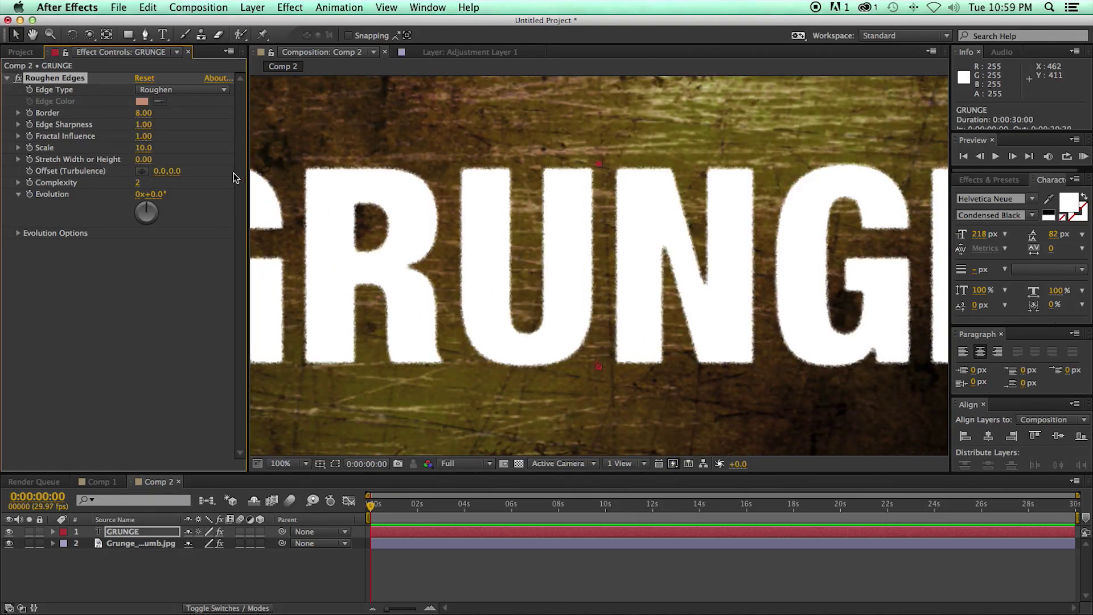
pyautogui.moveTo(147, 154); pyautogui.dragTo(177, 167)
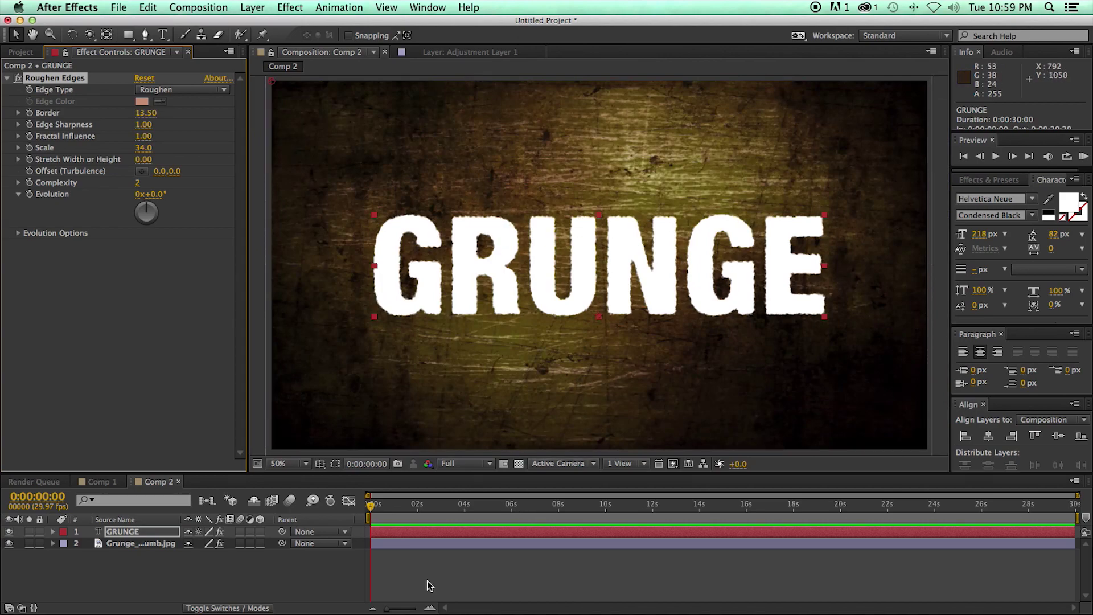
pyautogui.click(427, 579)
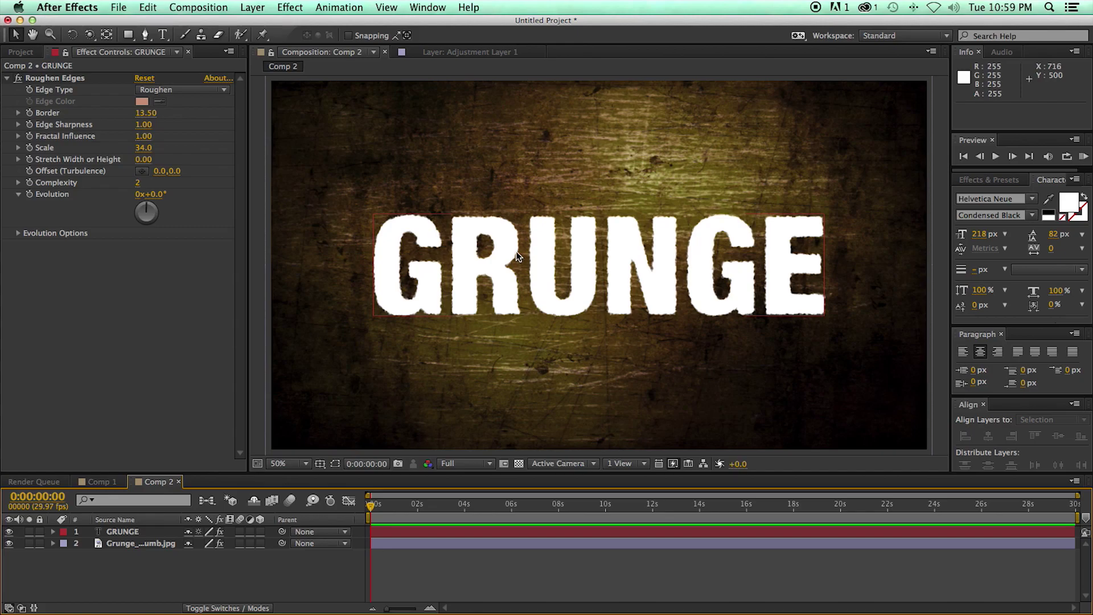
# Add a new adjustment layer at the top of Comp 2
pyautogui.click(7, 79)
pyautogui.click(151, 484)
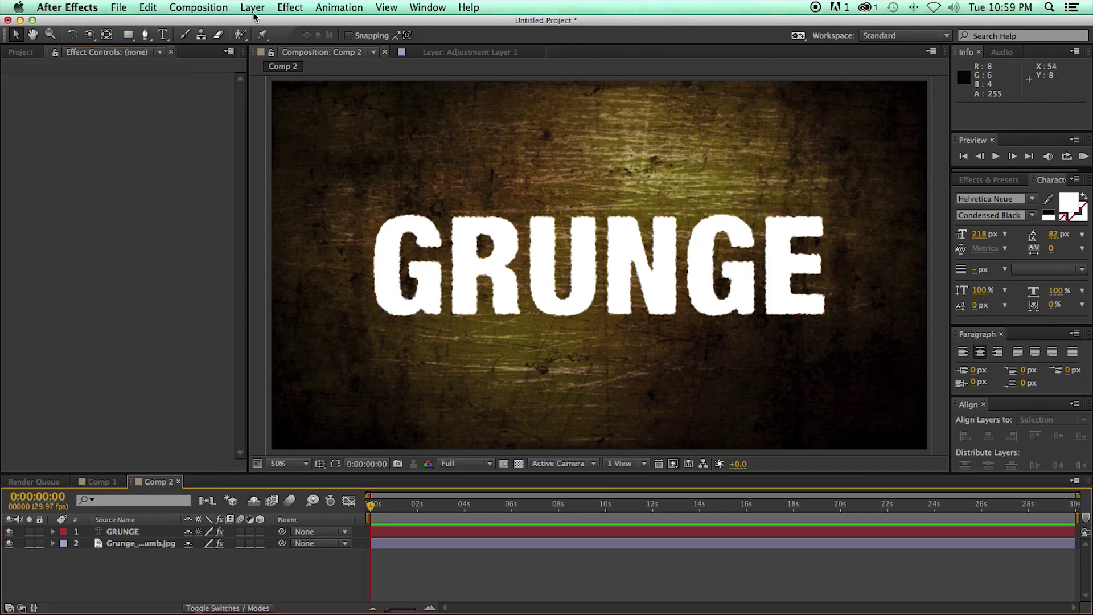
pyautogui.click(253, 7)
pyautogui.moveTo(342, 24)
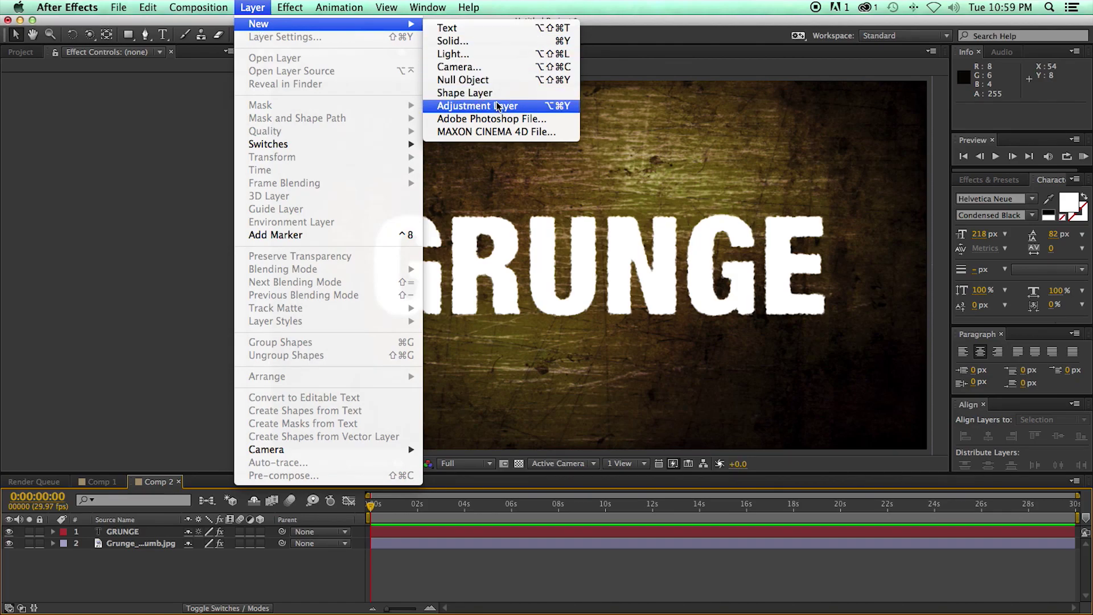
pyautogui.click(479, 106)
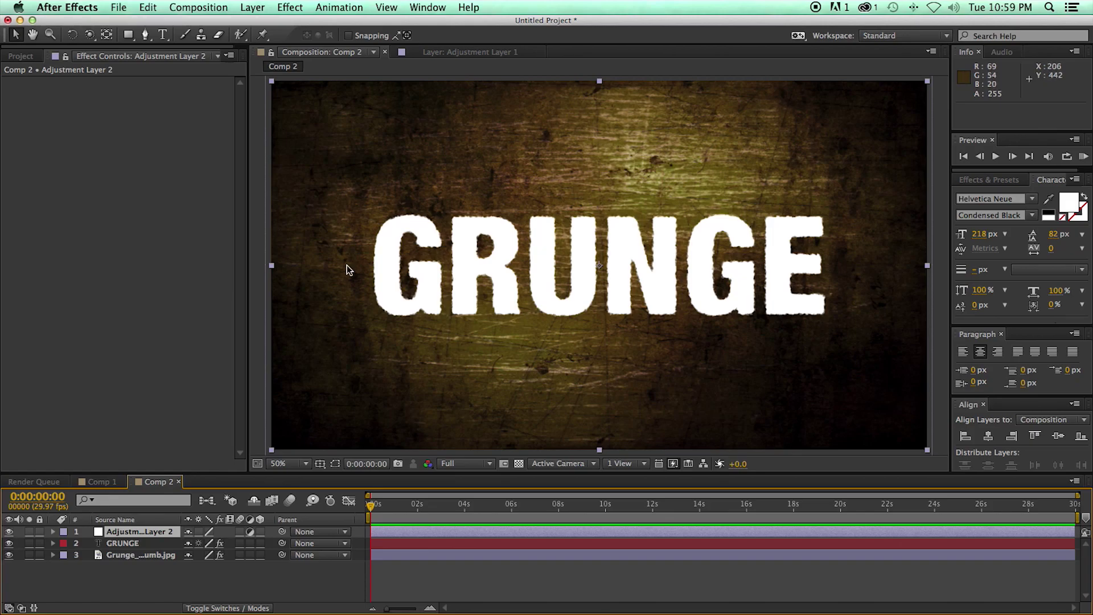
# Apply Glow and Directional Blur effects to the adjustment layer
pyautogui.click(290, 8)
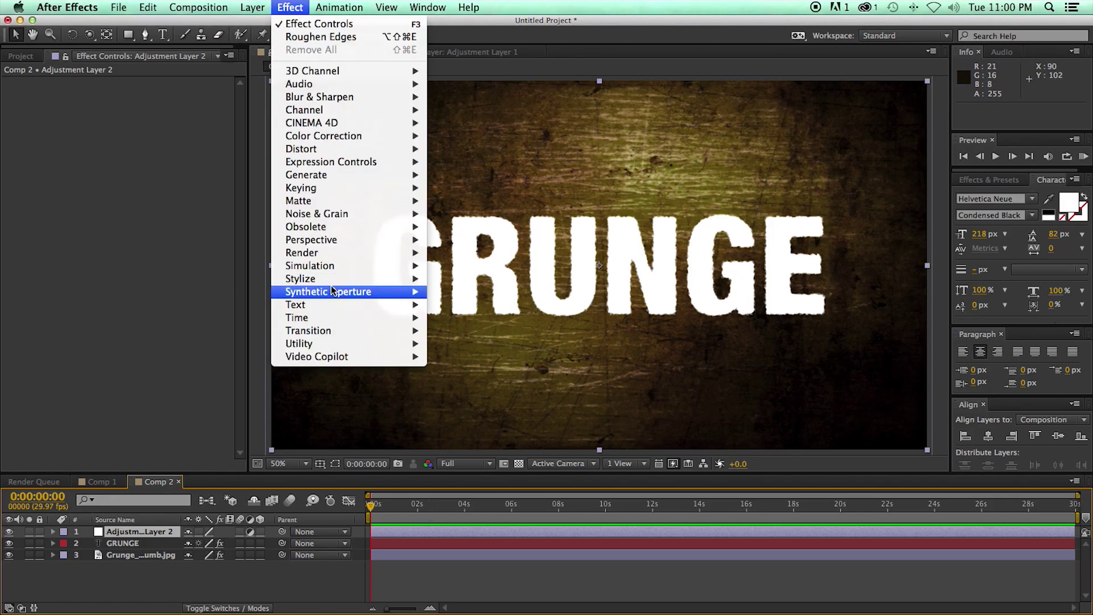
pyautogui.moveTo(336, 278)
pyautogui.click(453, 459)
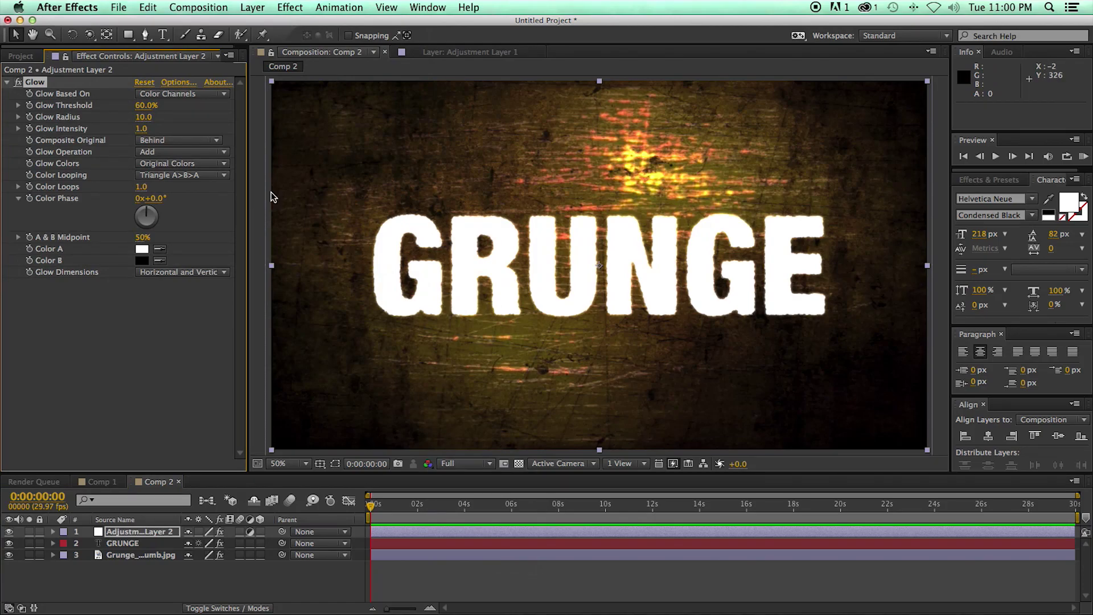
pyautogui.click(289, 7)
pyautogui.moveTo(318, 99)
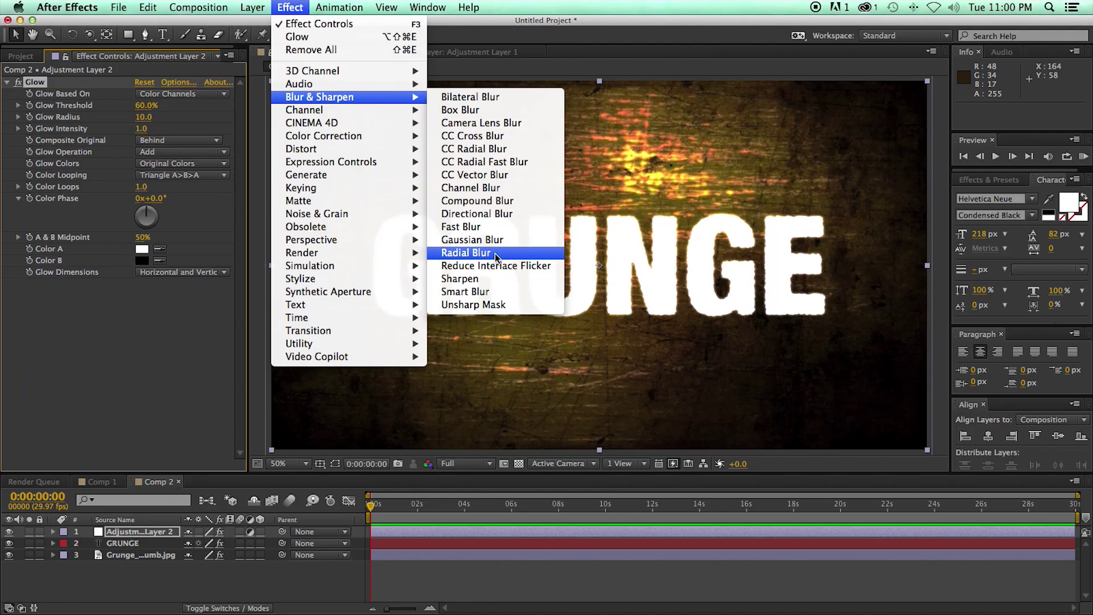
pyautogui.click(499, 211)
# Apply the Color Correction > Exposure effect to the adjustment layer
pyautogui.click(290, 7)
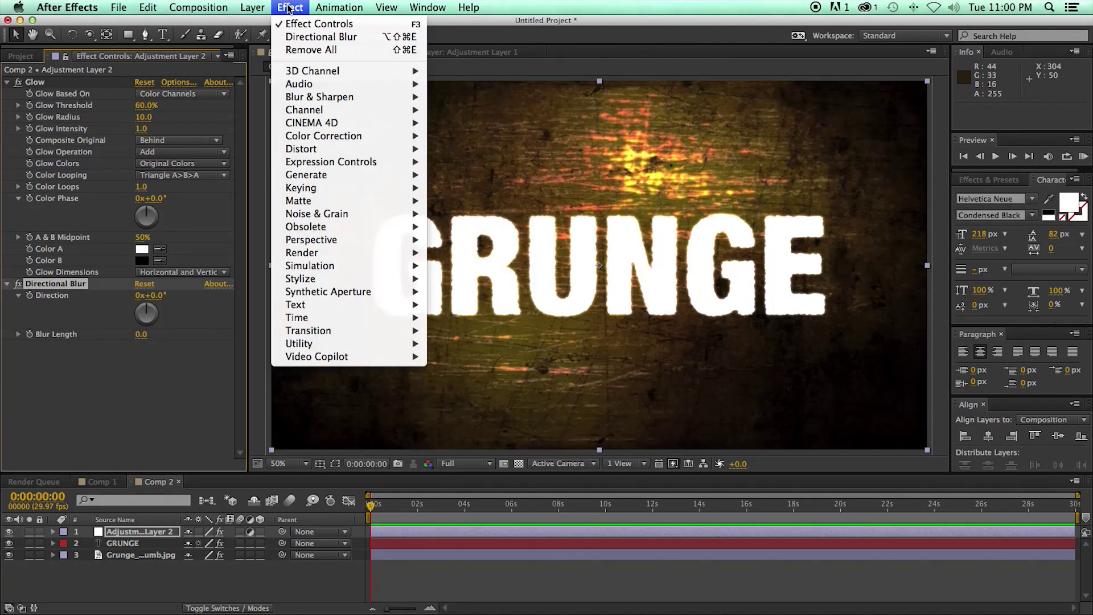
pyautogui.moveTo(333, 136)
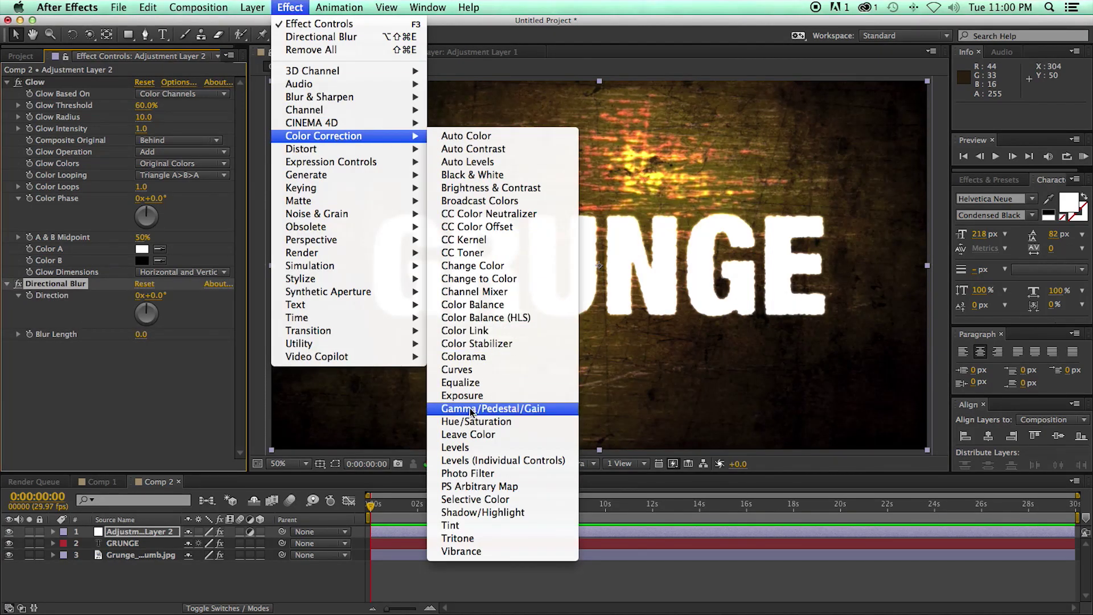
pyautogui.click(491, 394)
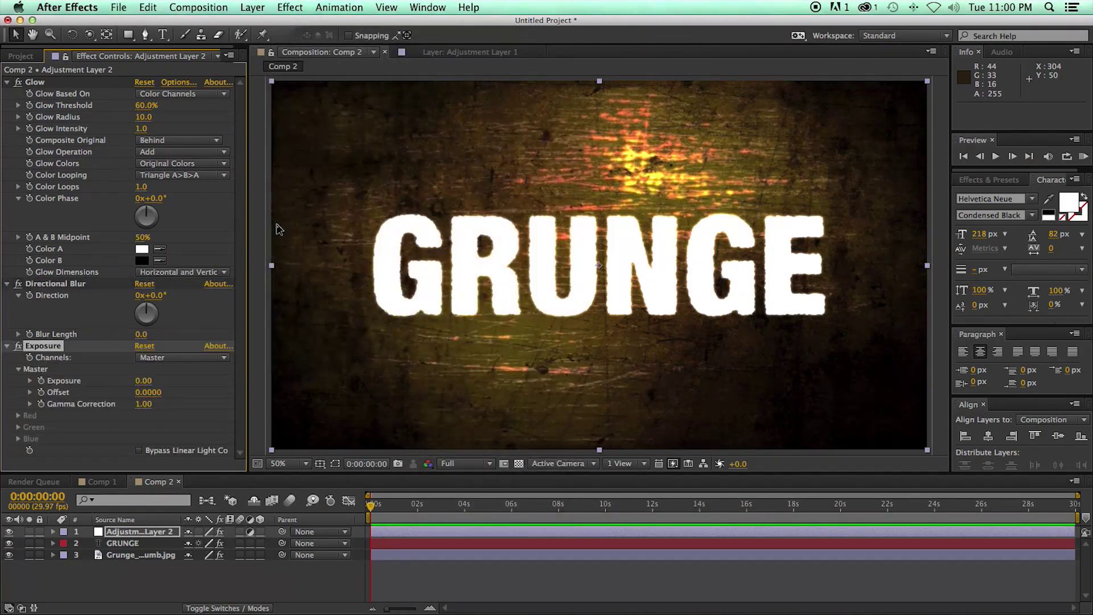
pyautogui.click(289, 8)
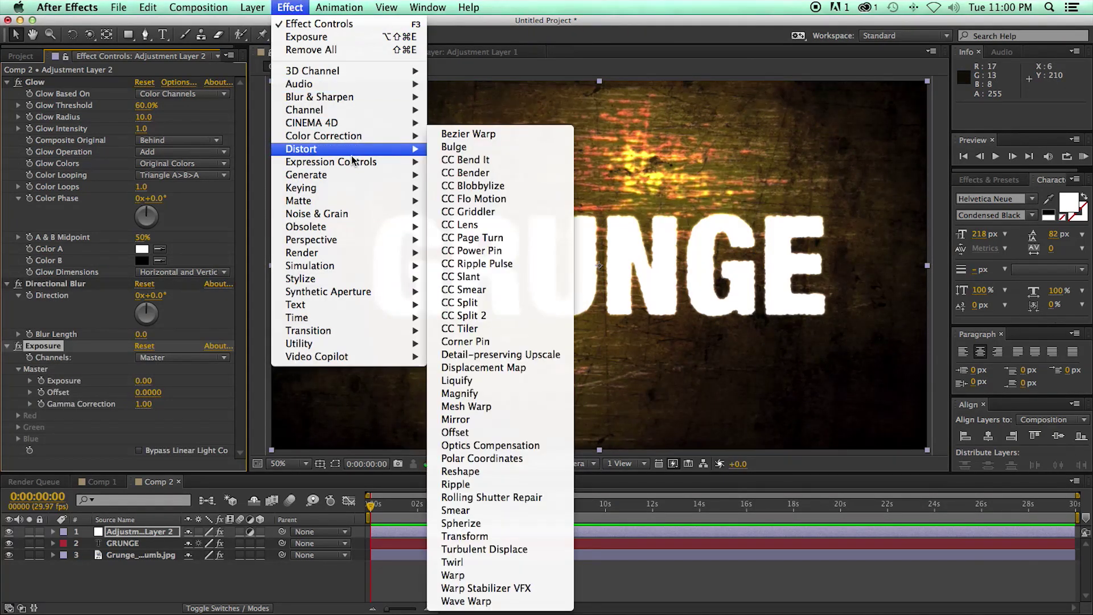
# Add a Slider Control to the adjustment layer, leaving its value unchanged
pyautogui.moveTo(354, 162)
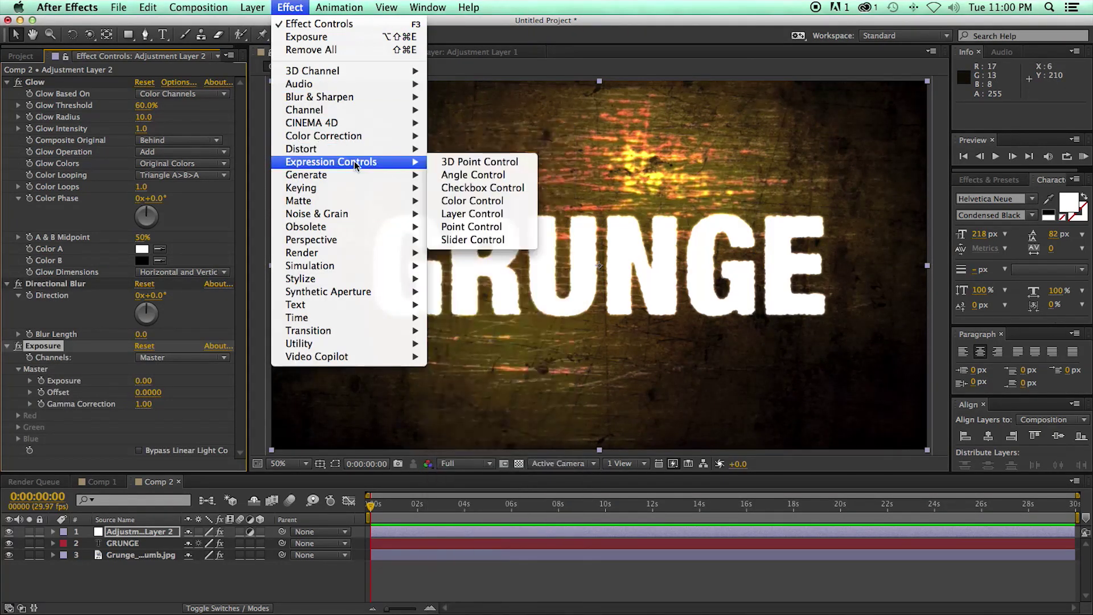
pyautogui.click(490, 240)
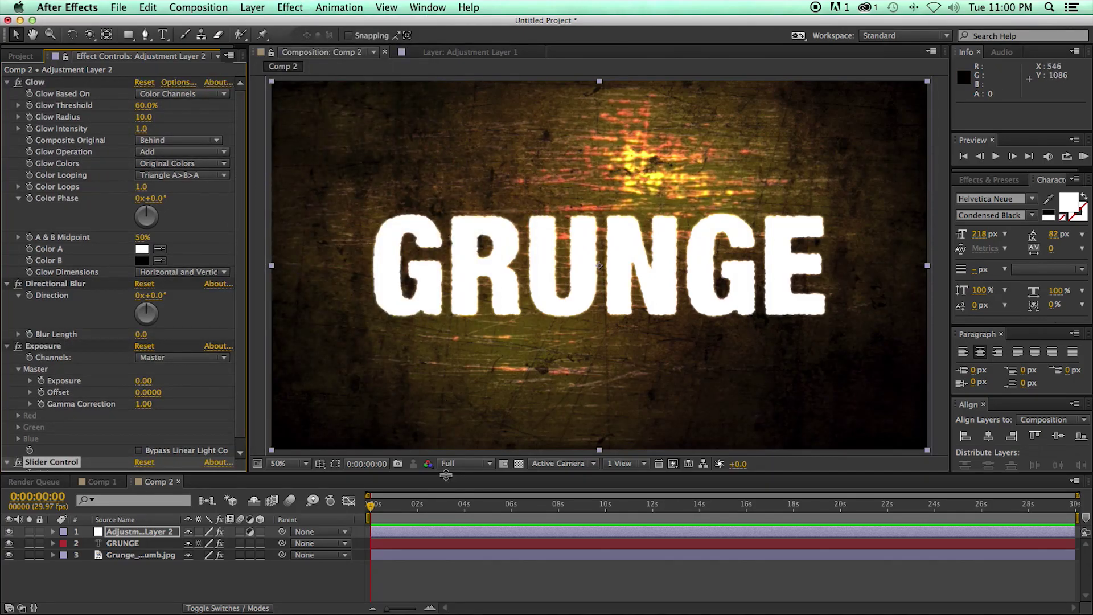
pyautogui.scroll(-1, 185, 367)
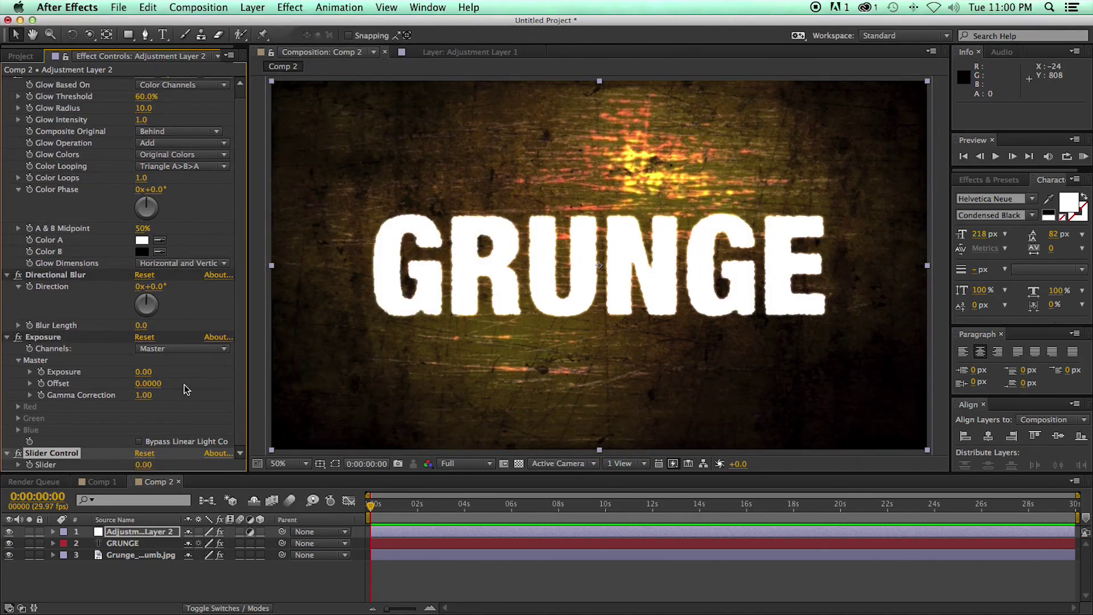
pyautogui.click(19, 464)
pyautogui.moveTo(157, 465); pyautogui.dragTo(251, 464)
pyautogui.press('super+z')
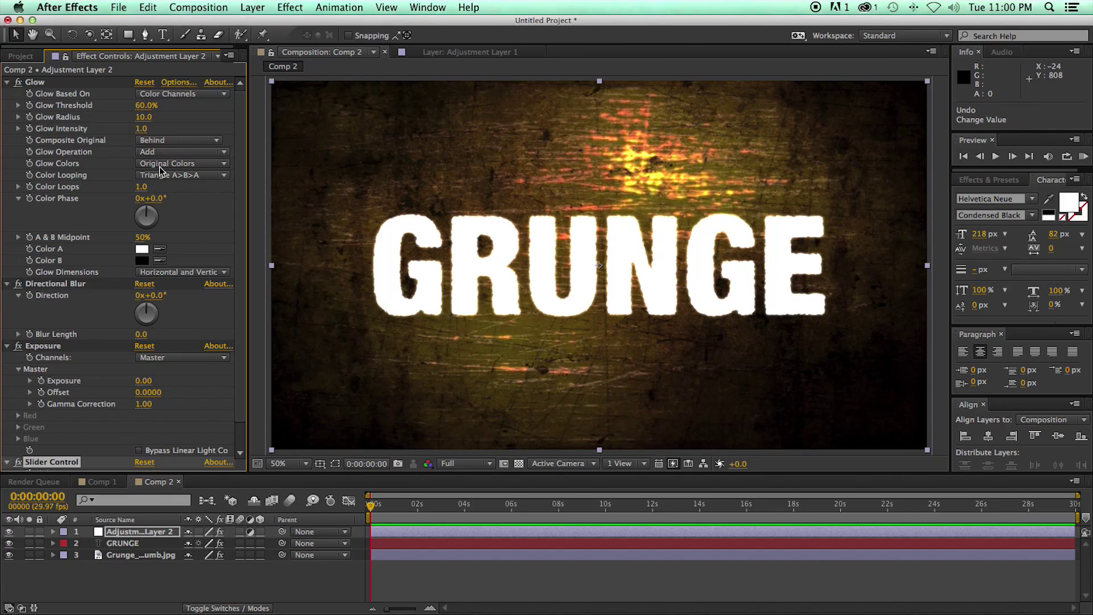
# Set Glow Radius to 33 and Glow Threshold to 33%
pyautogui.moveTo(143, 121); pyautogui.dragTo(188, 134)
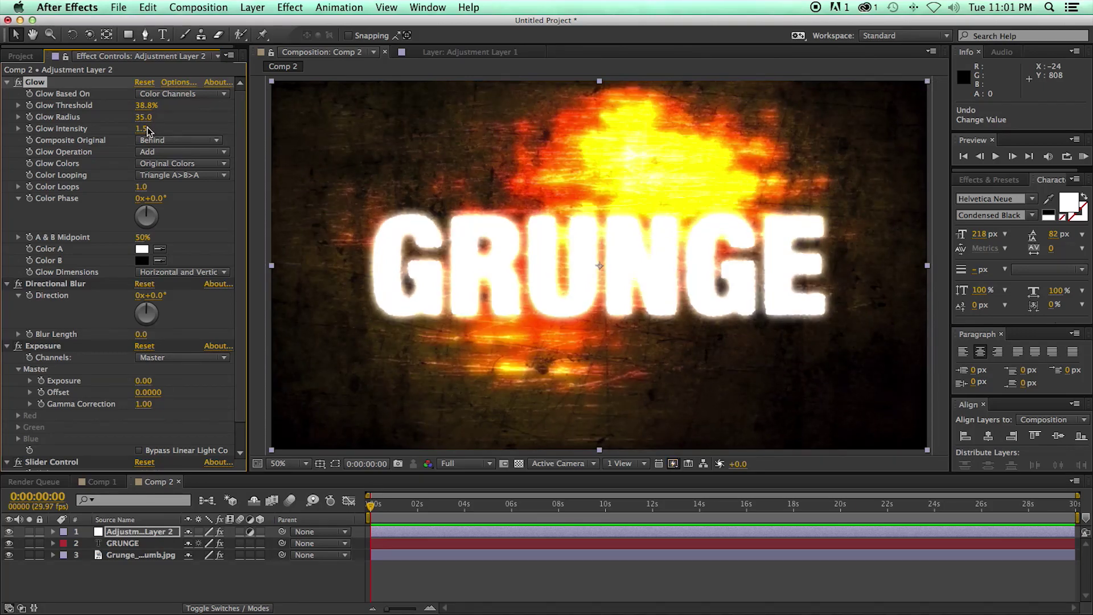
pyautogui.click(146, 118)
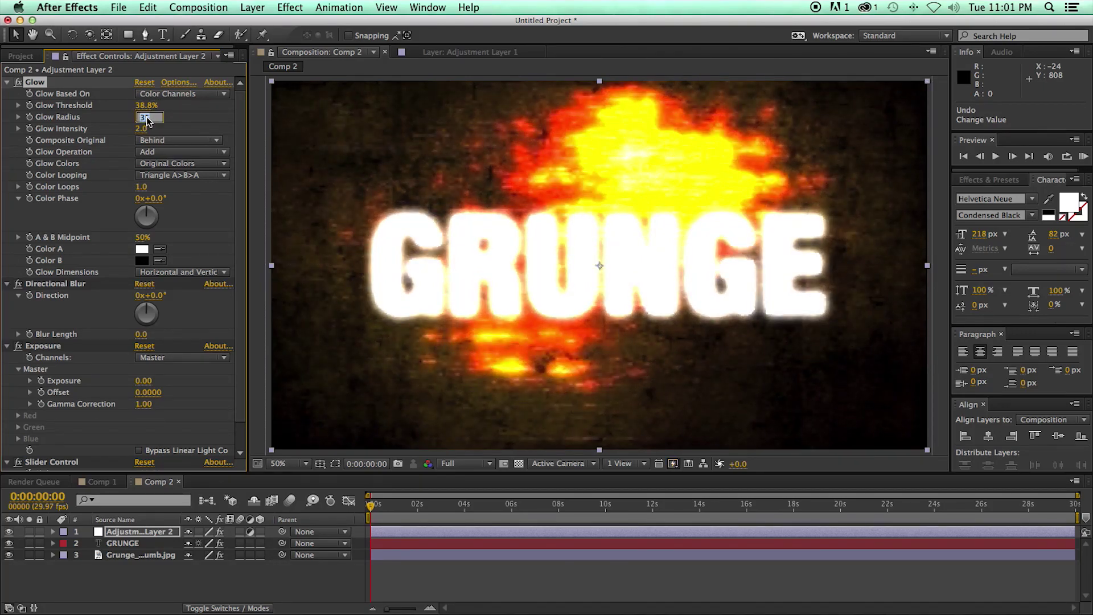
pyautogui.write('33')
pyautogui.hotkey('shift', 'Tab')
pyautogui.write('33')
pyautogui.press('Return')
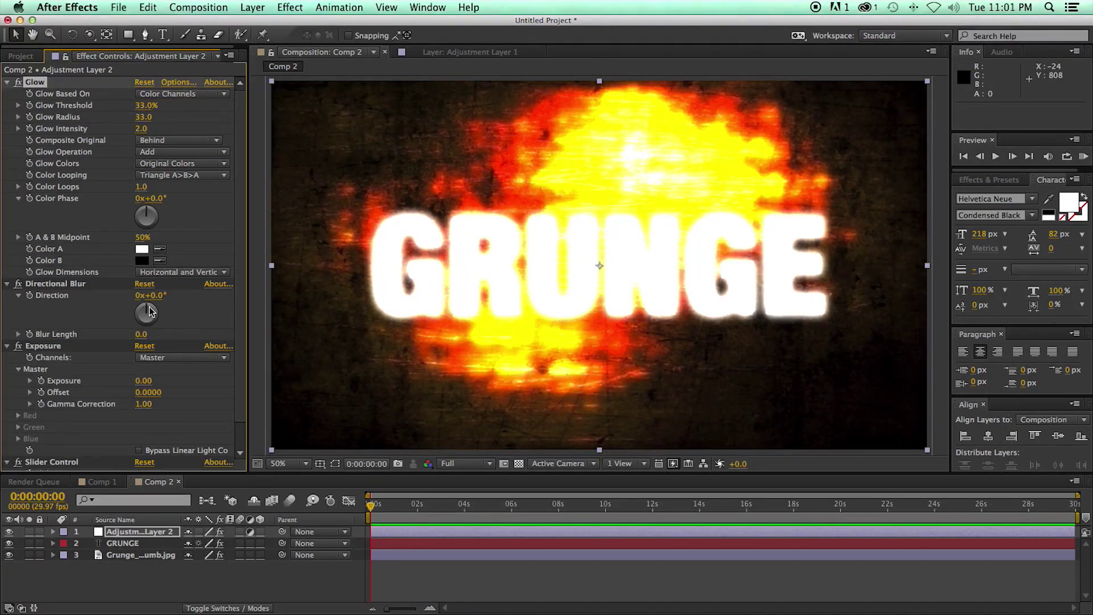
# Set the Directional Blur Blur Length to 100
pyautogui.moveTo(141, 338); pyautogui.dragTo(302, 341)
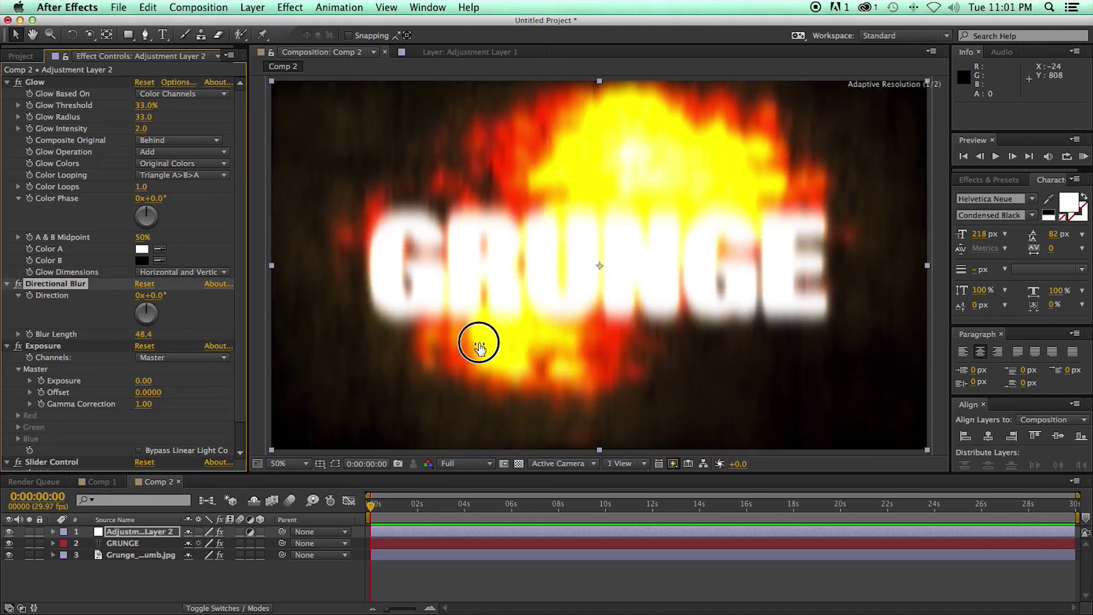
pyautogui.click(144, 334)
pyautogui.write('10')
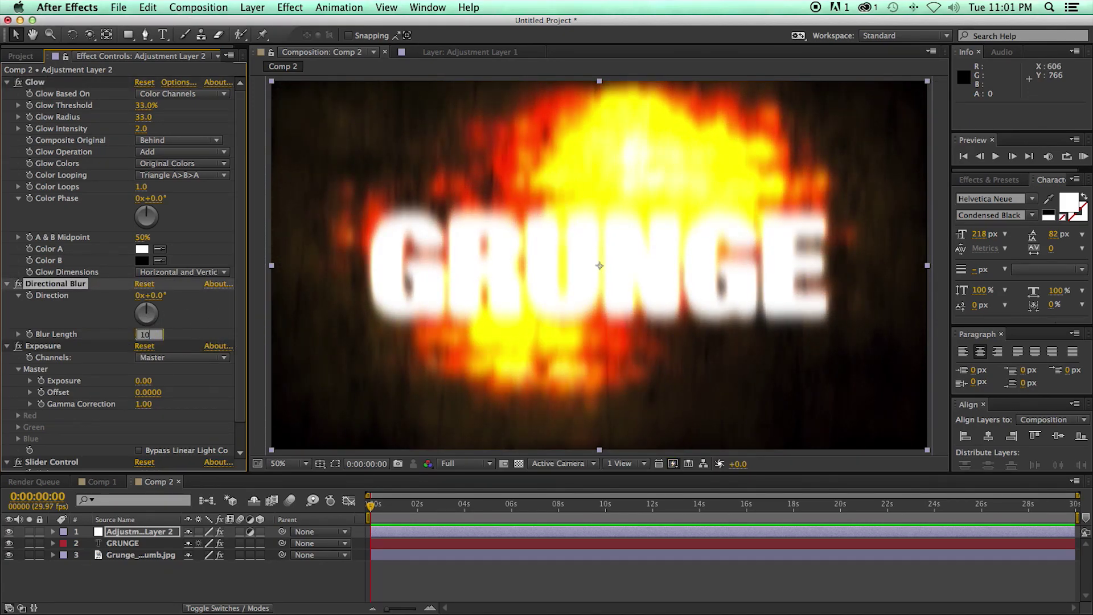
pyautogui.write('0')
pyautogui.press('Return')
pyautogui.click(6, 82)
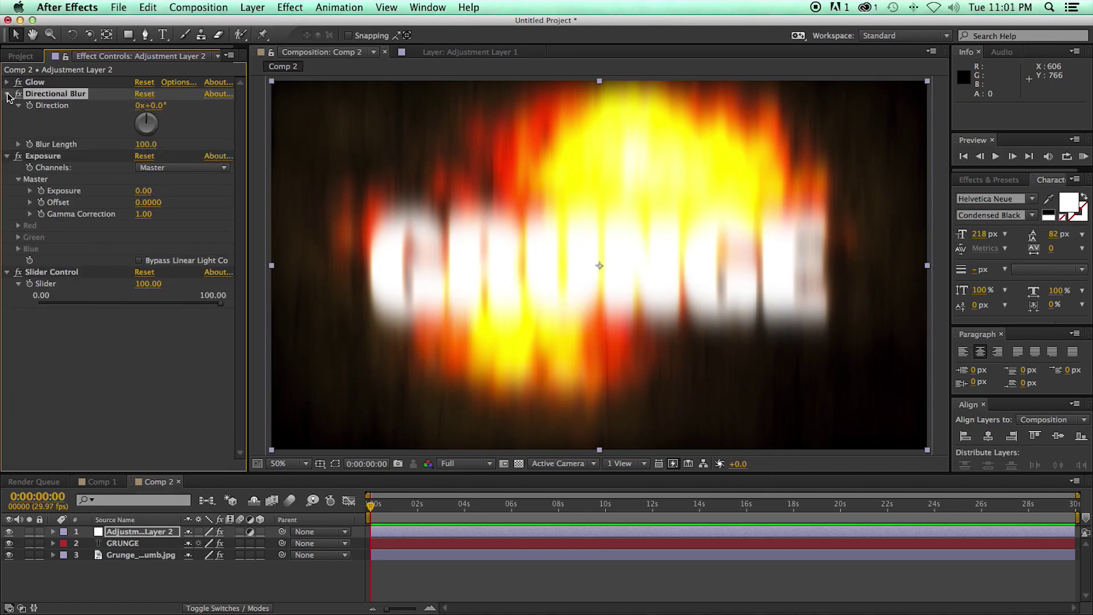
pyautogui.click(7, 94)
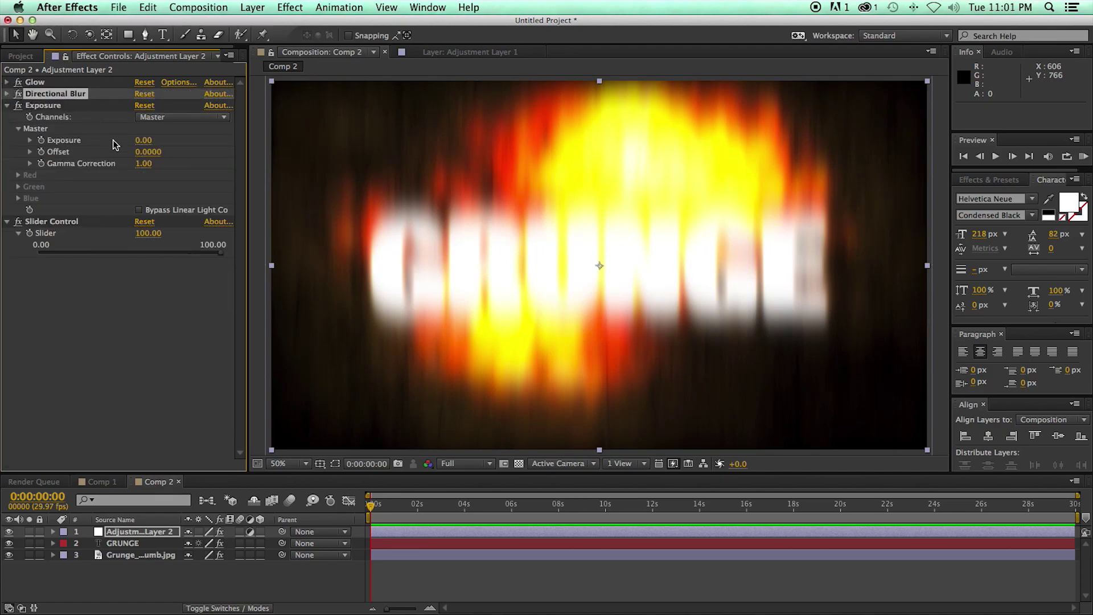
# Try Exposure at 25, then set it to exactly 10
pyautogui.click(144, 140)
pyautogui.write('25')
pyautogui.press('Return')
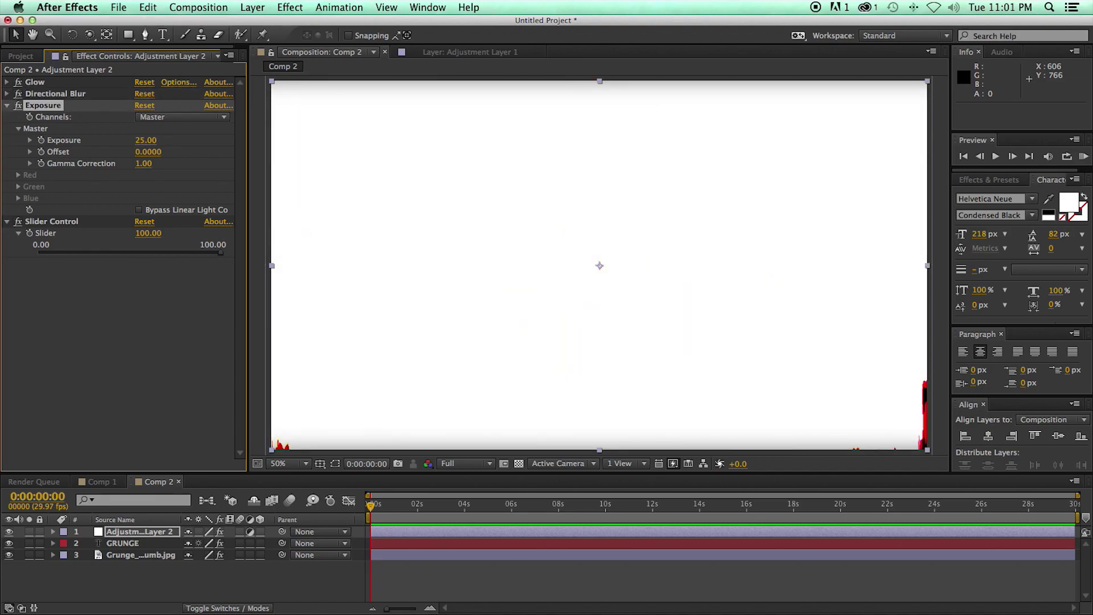
pyautogui.moveTo(147, 142); pyautogui.dragTo(74, 140)
pyautogui.click(139, 136)
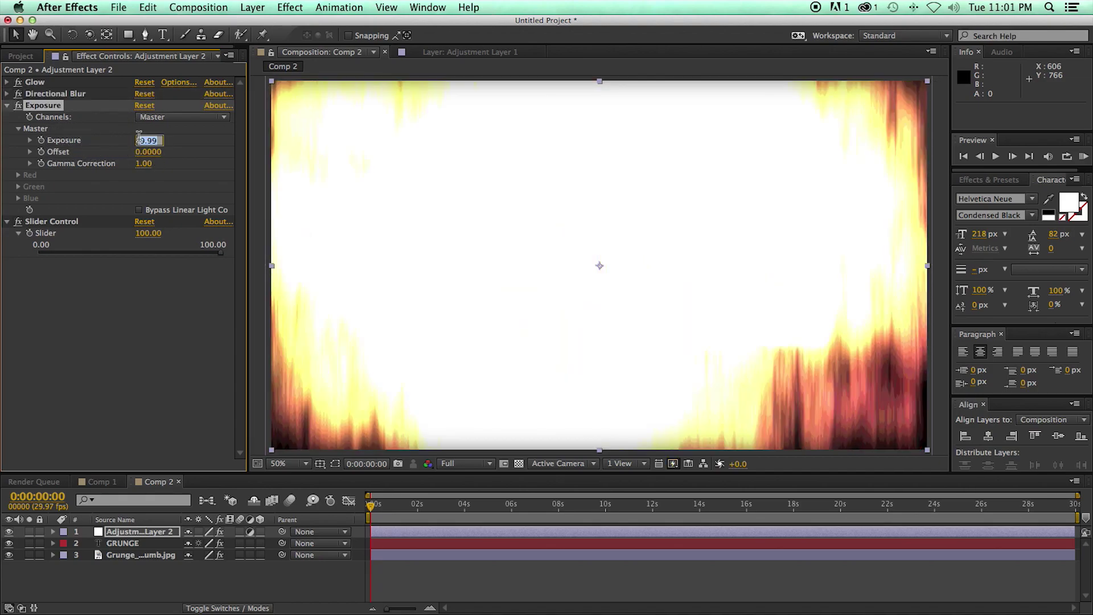
pyautogui.write('10')
pyautogui.press('Return')
pyautogui.click(134, 301)
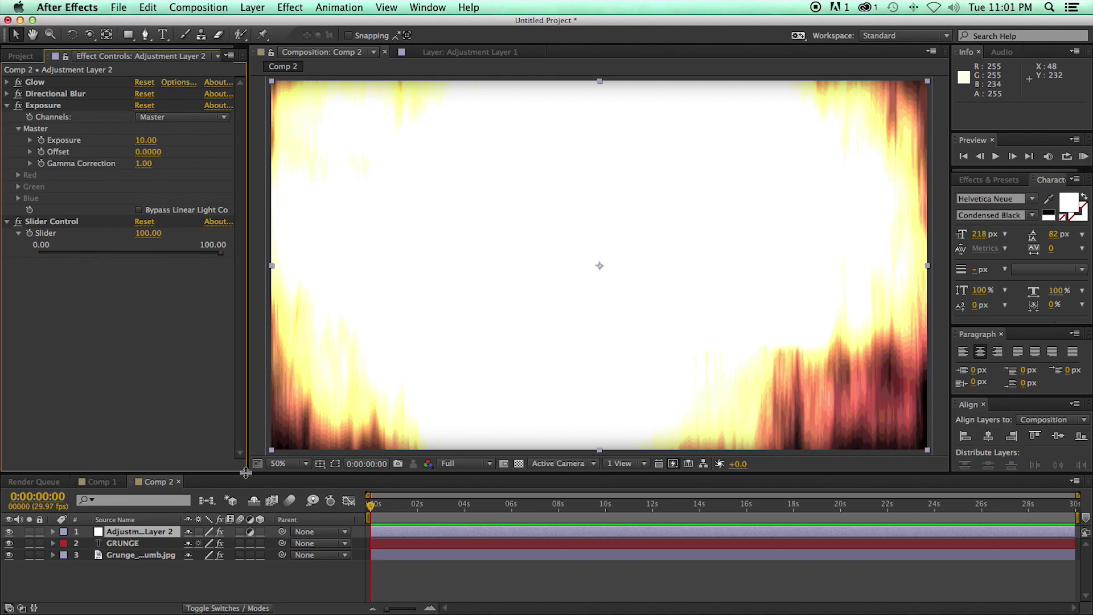
pyautogui.moveTo(248, 472); pyautogui.dragTo(239, 379)
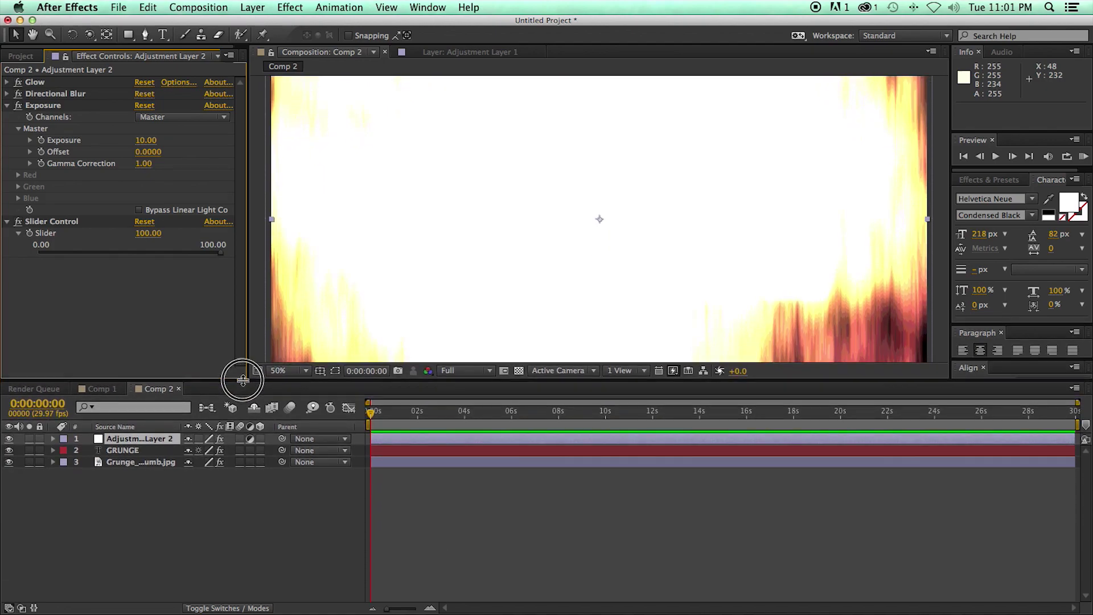
# Fit the comp in the viewer and expand Adjustment Layer 2's Slider and Exposure properties in the timeline
pyautogui.click(290, 372)
pyautogui.click(287, 384)
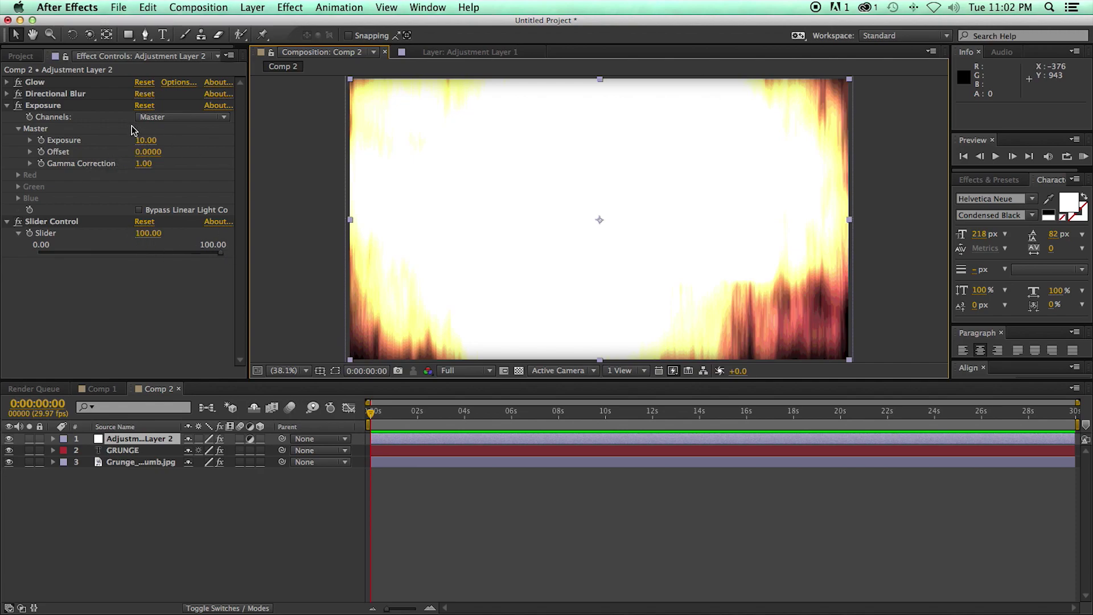
pyautogui.click(160, 490)
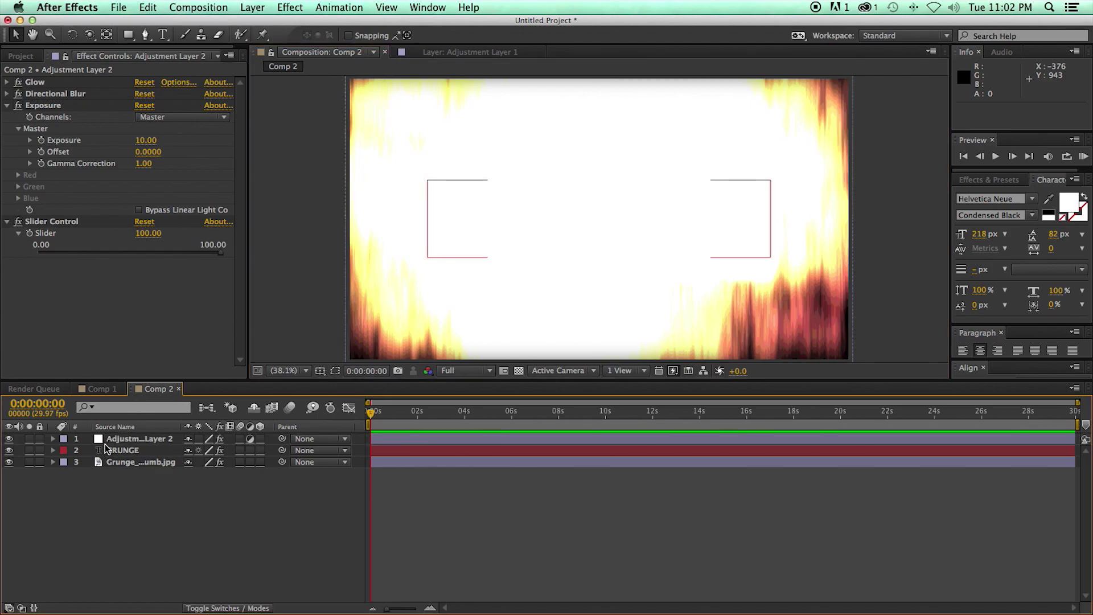
pyautogui.click(72, 442)
pyautogui.click(52, 439)
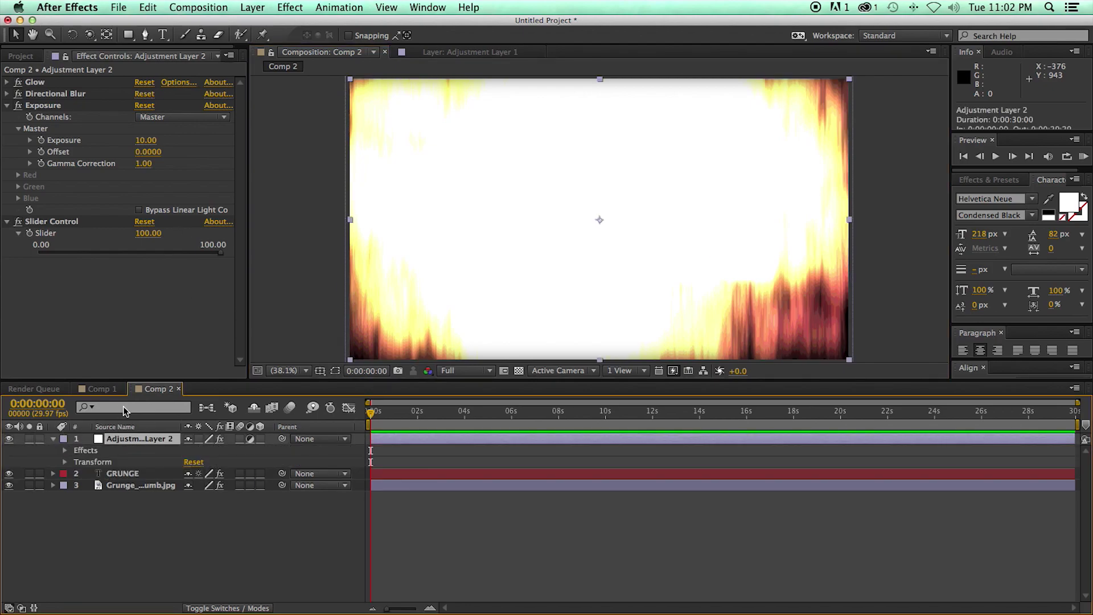
pyautogui.moveTo(247, 380); pyautogui.dragTo(268, 272)
pyautogui.click(66, 343)
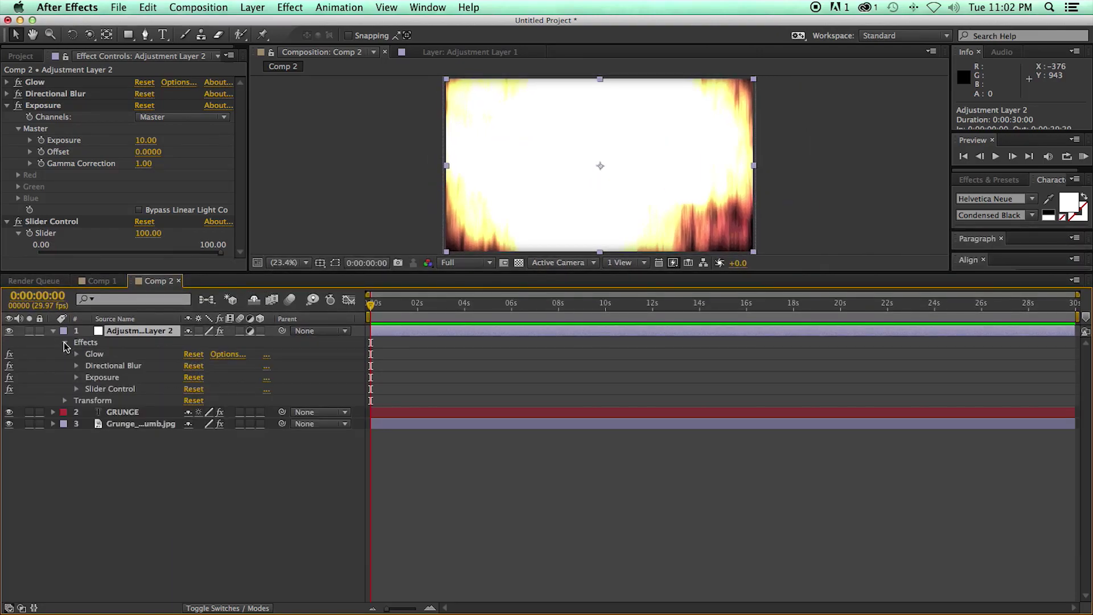
pyautogui.click(76, 389)
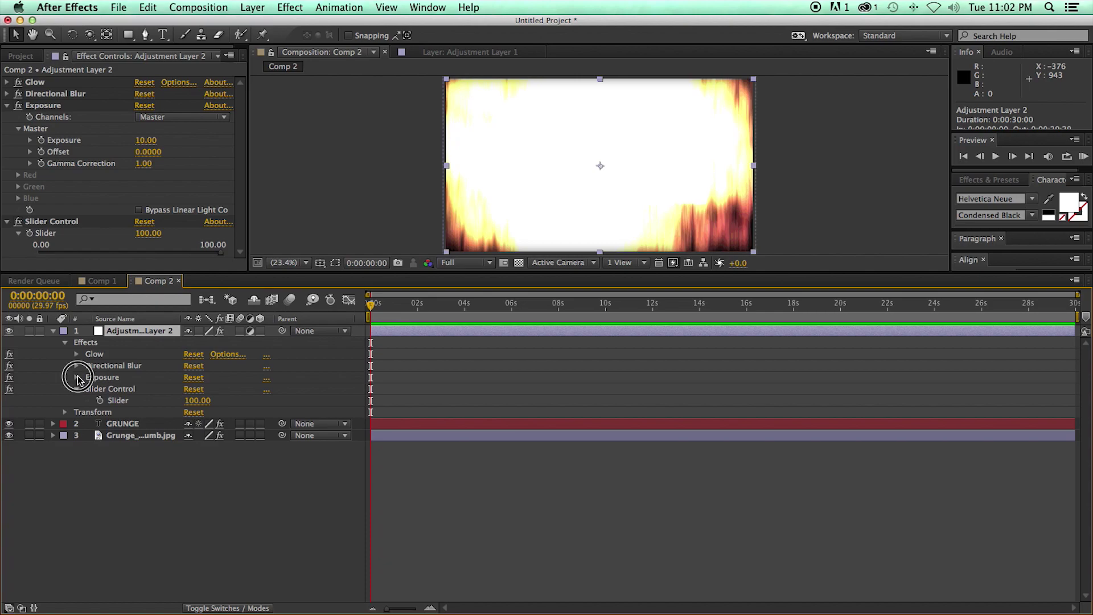
pyautogui.click(76, 378)
pyautogui.click(88, 400)
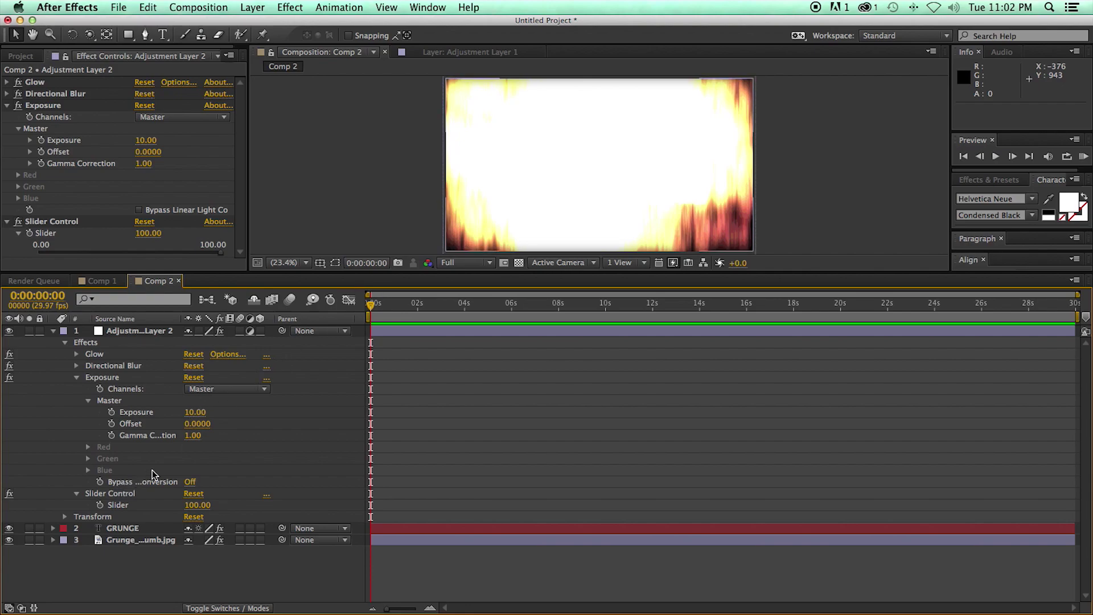
# Link Exposure to the expression effect("Slider Control")("Slider")/10
pyautogui.keyDown('alt'); pyautogui.click(111, 412); pyautogui.keyUp('alt')
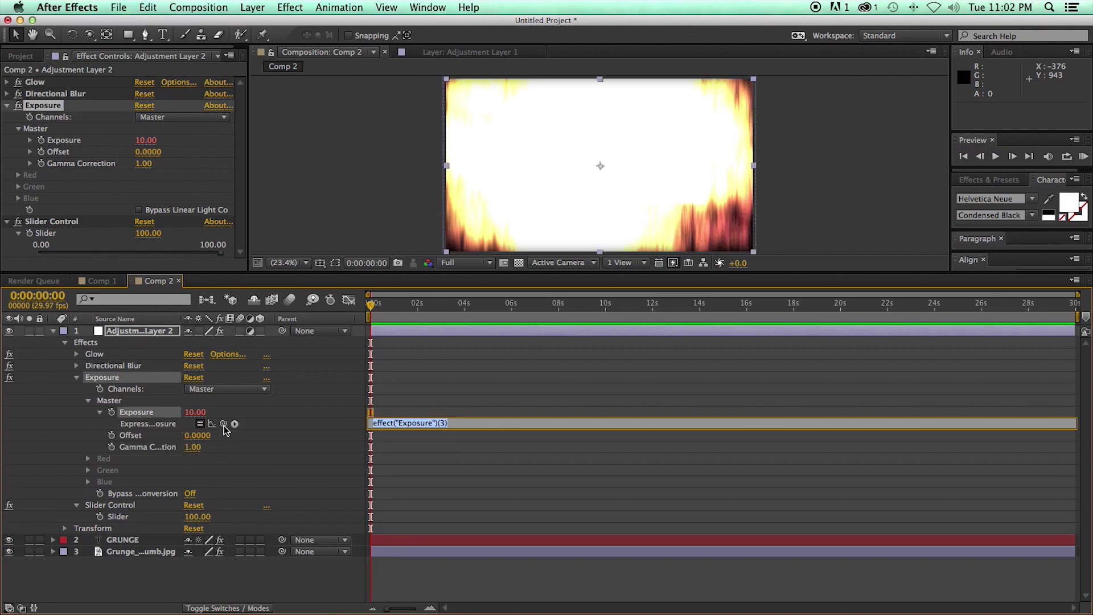
pyautogui.moveTo(223, 425); pyautogui.dragTo(127, 519)
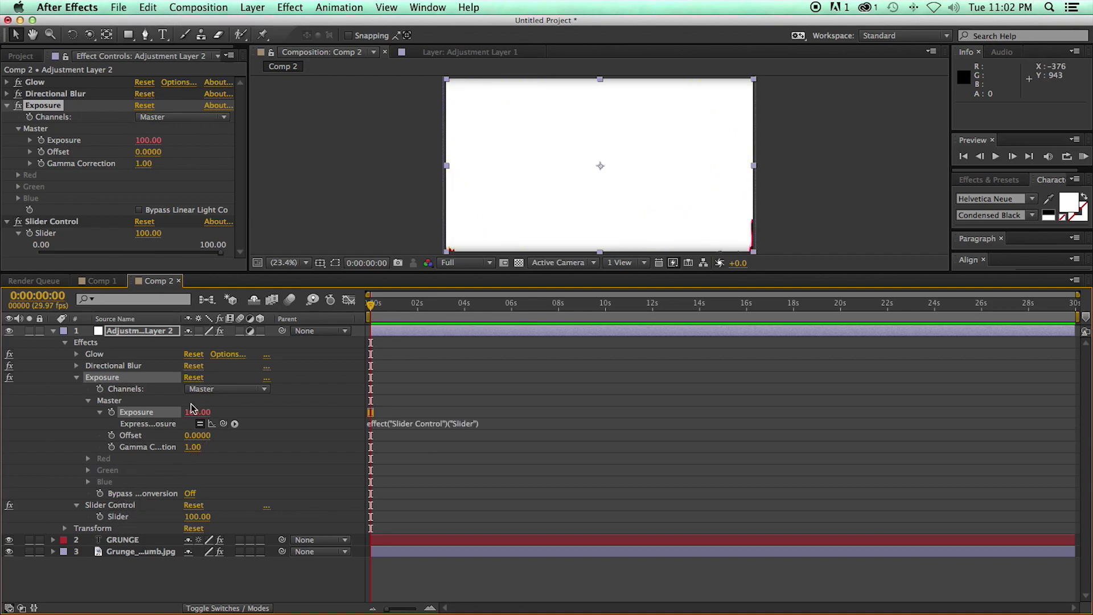
pyautogui.click(488, 425)
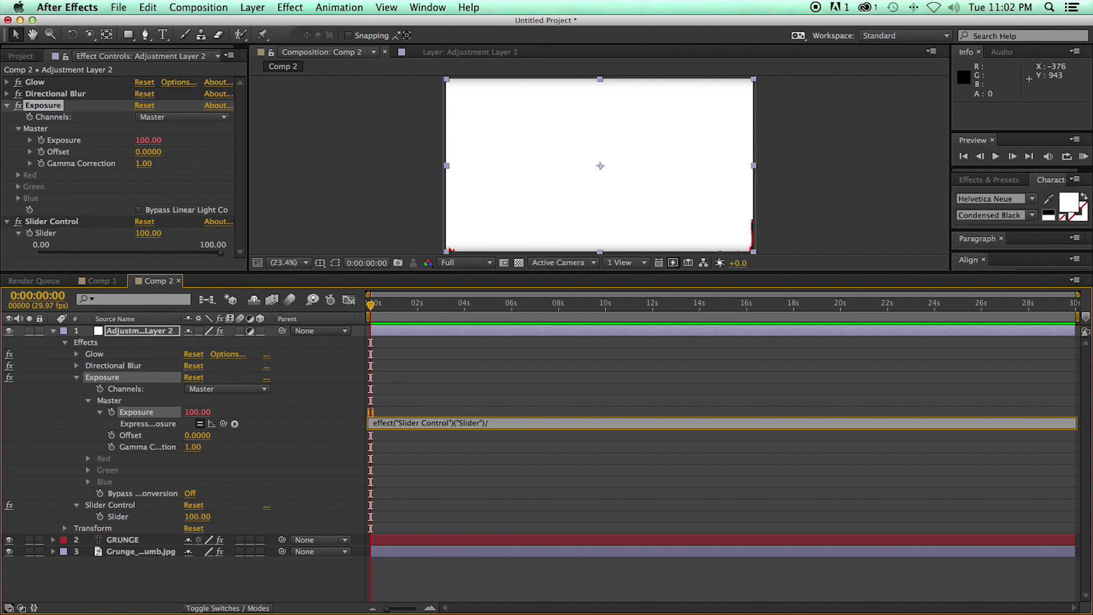
pyautogui.click(499, 411)
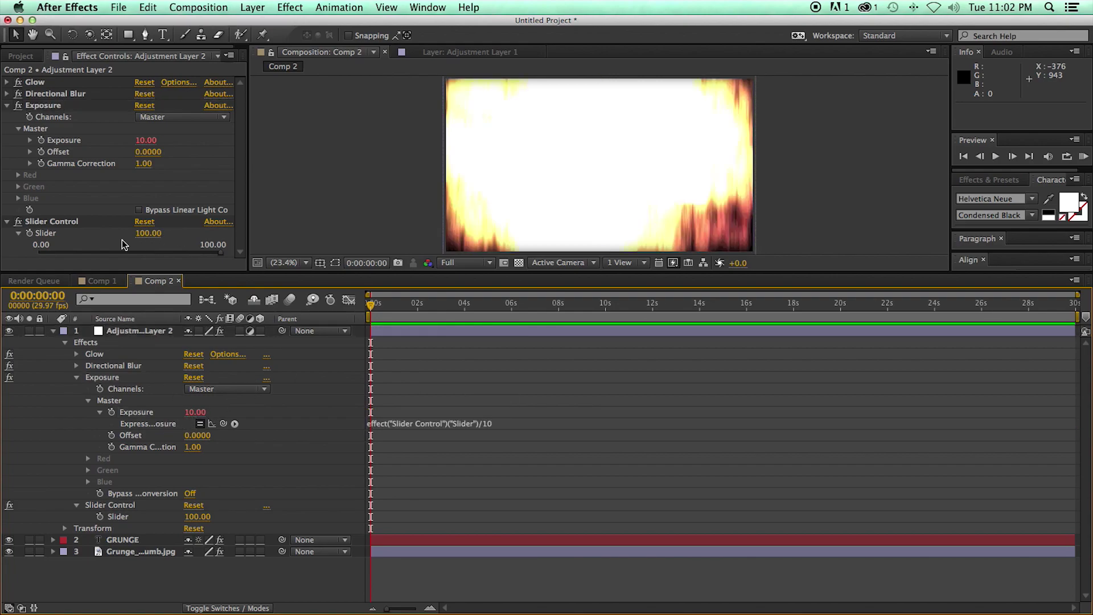
pyautogui.click(77, 378)
pyautogui.click(77, 366)
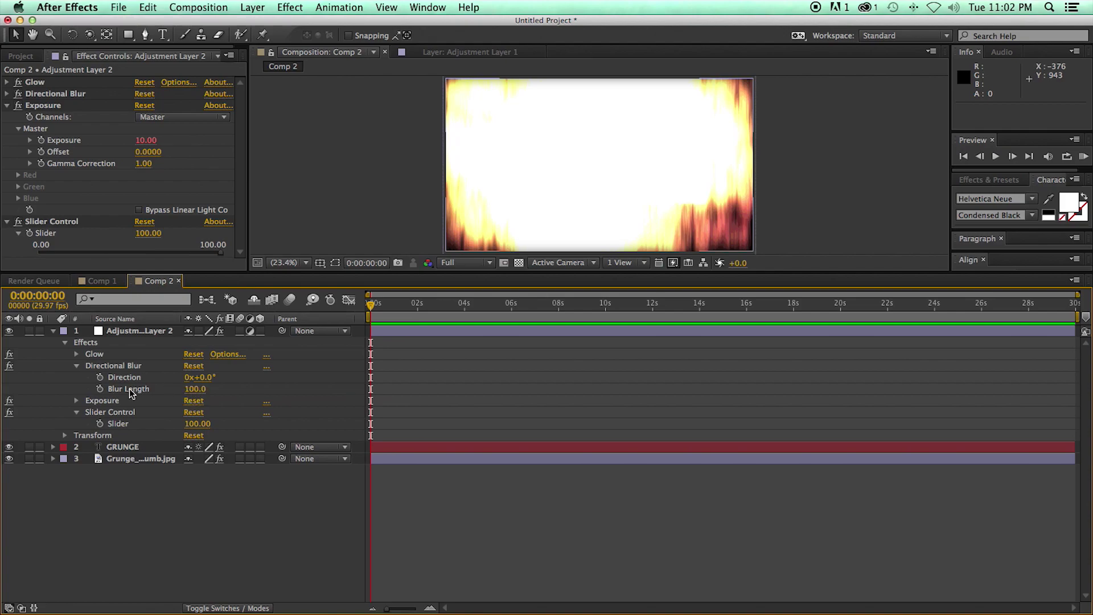
# Link Directional Blur Length to the Slider Control with an expression
pyautogui.keyDown('alt'); pyautogui.click(100, 389); pyautogui.keyUp('alt')
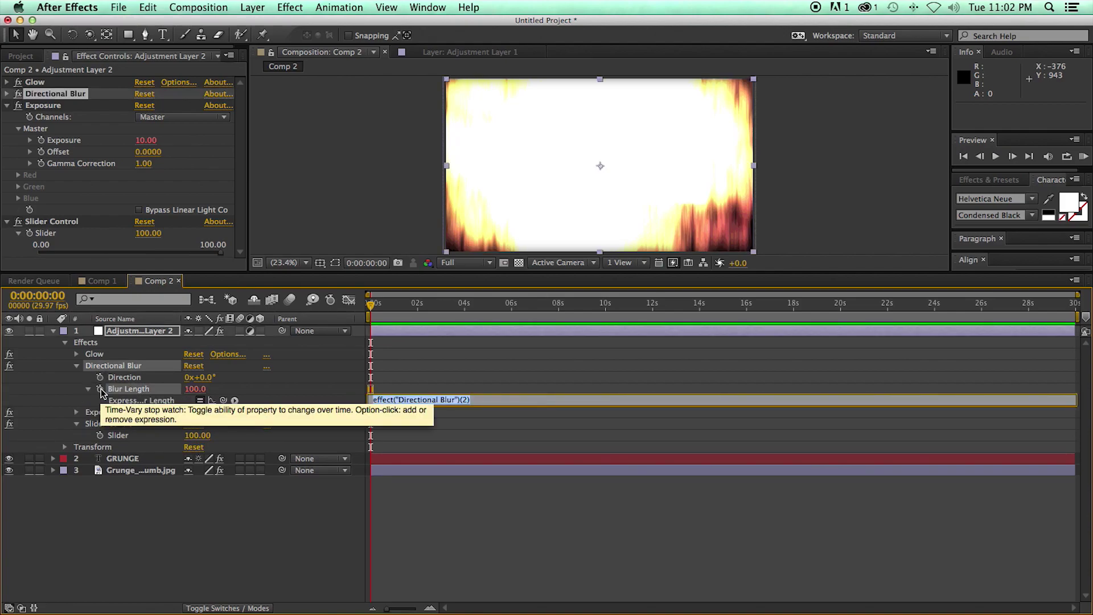
pyautogui.moveTo(223, 401); pyautogui.dragTo(126, 439)
pyautogui.click(513, 419)
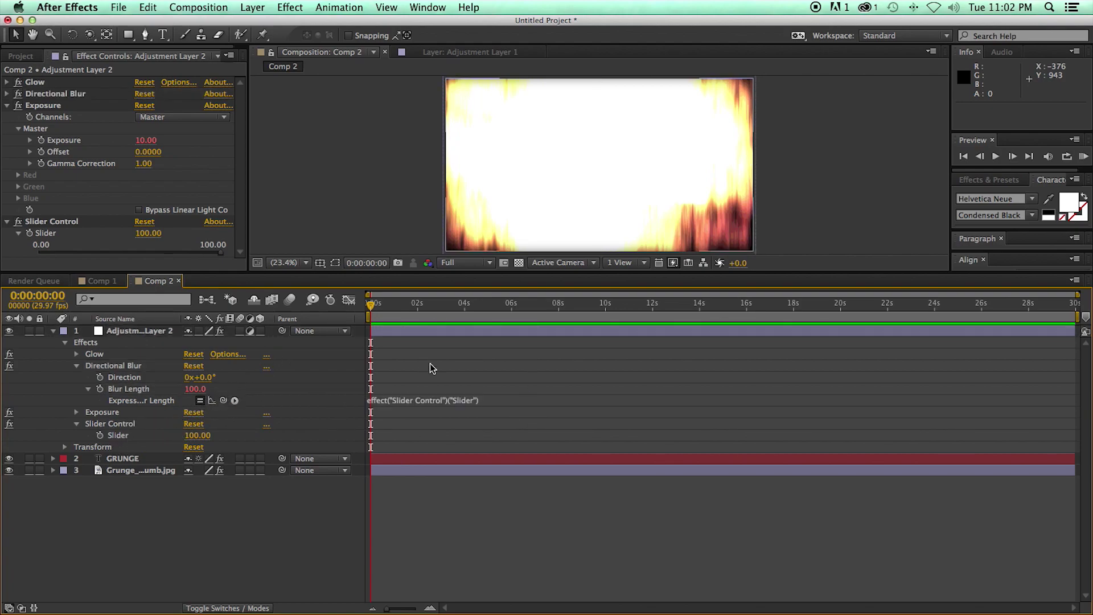
pyautogui.click(77, 366)
# Drive Glow Intensity by Slider/50 and Glow Radius by Slider/3 via expressions
pyautogui.click(74, 354)
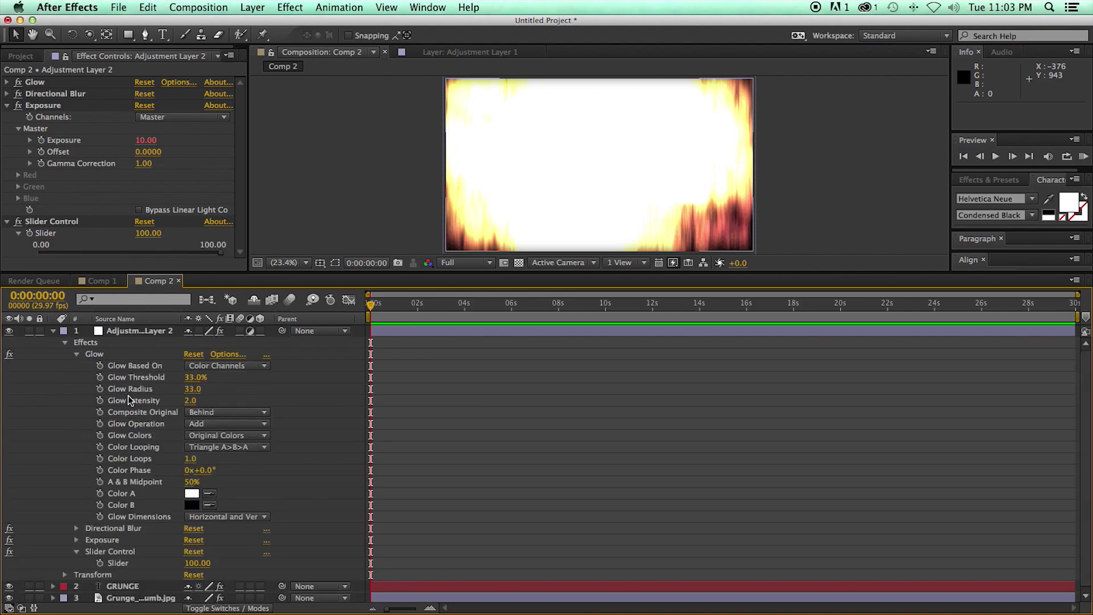
pyautogui.keyDown('alt'); pyautogui.click(100, 401); pyautogui.keyUp('alt')
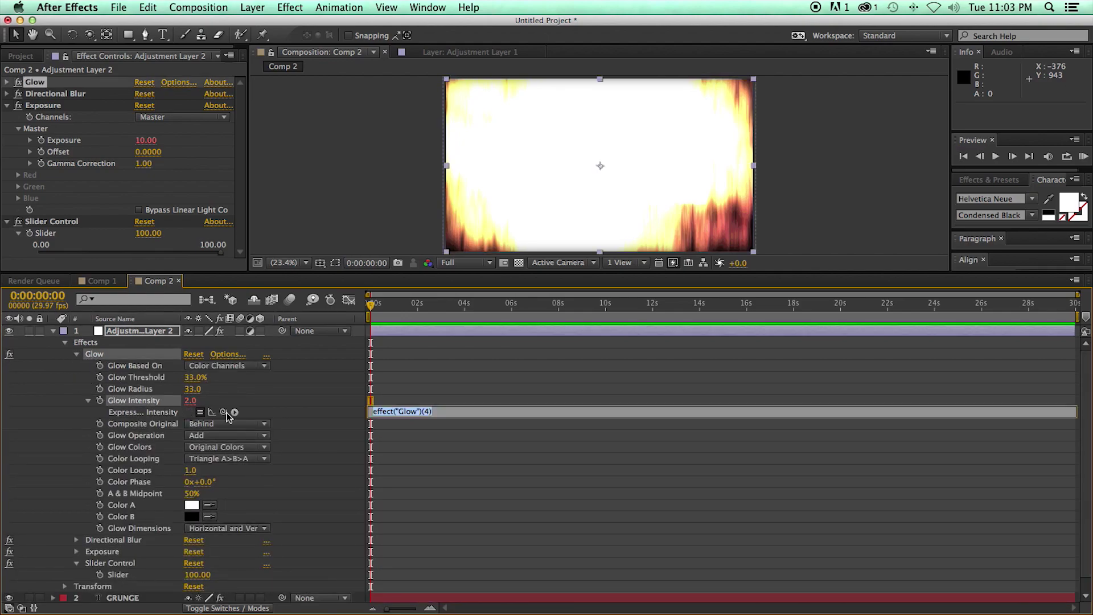
pyautogui.moveTo(224, 412); pyautogui.dragTo(113, 577)
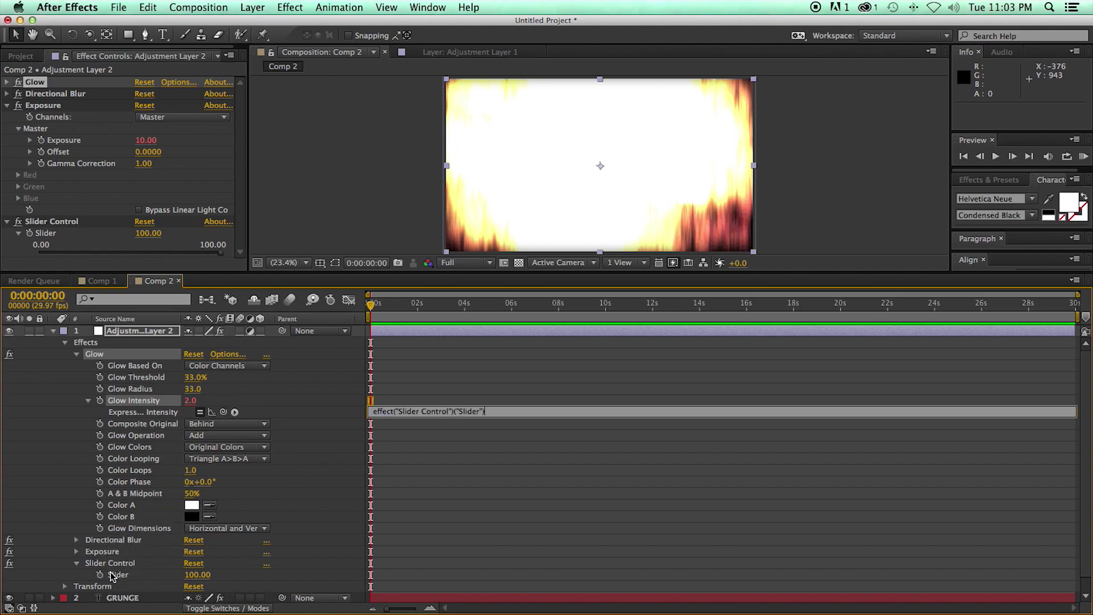
pyautogui.write('/50')
pyautogui.click(419, 530)
pyautogui.keyDown('alt'); pyautogui.click(100, 389); pyautogui.keyUp('alt')
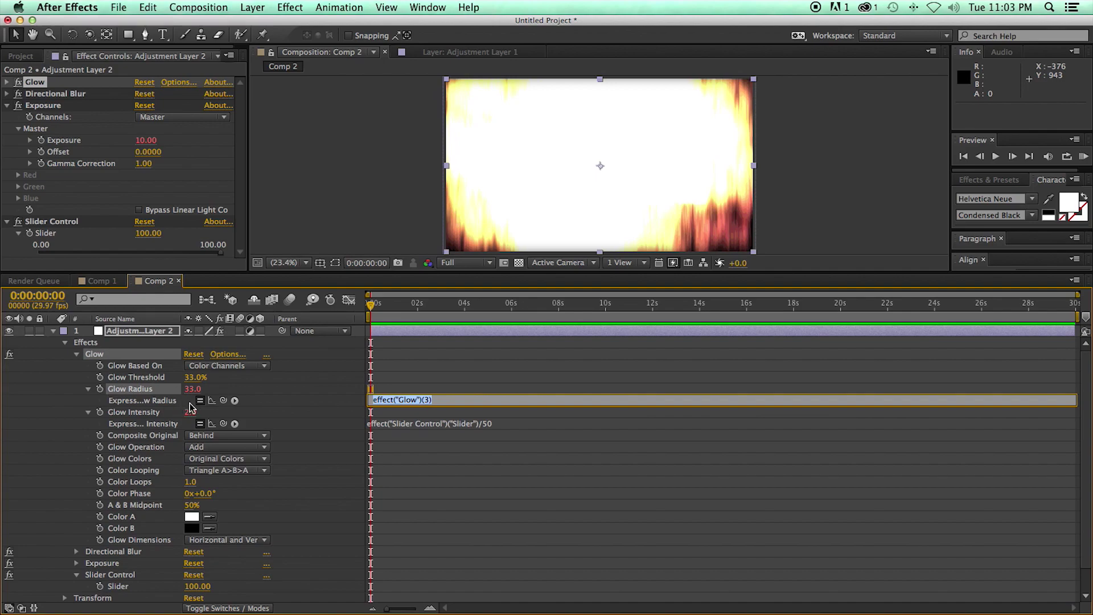
pyautogui.moveTo(223, 401); pyautogui.dragTo(121, 590)
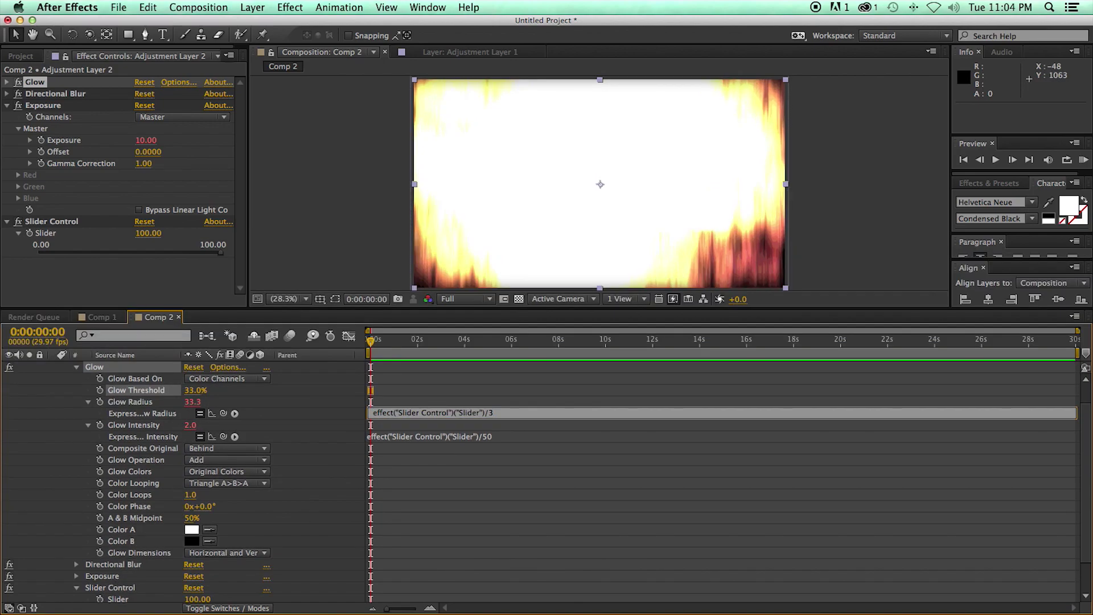
pyautogui.click(485, 384)
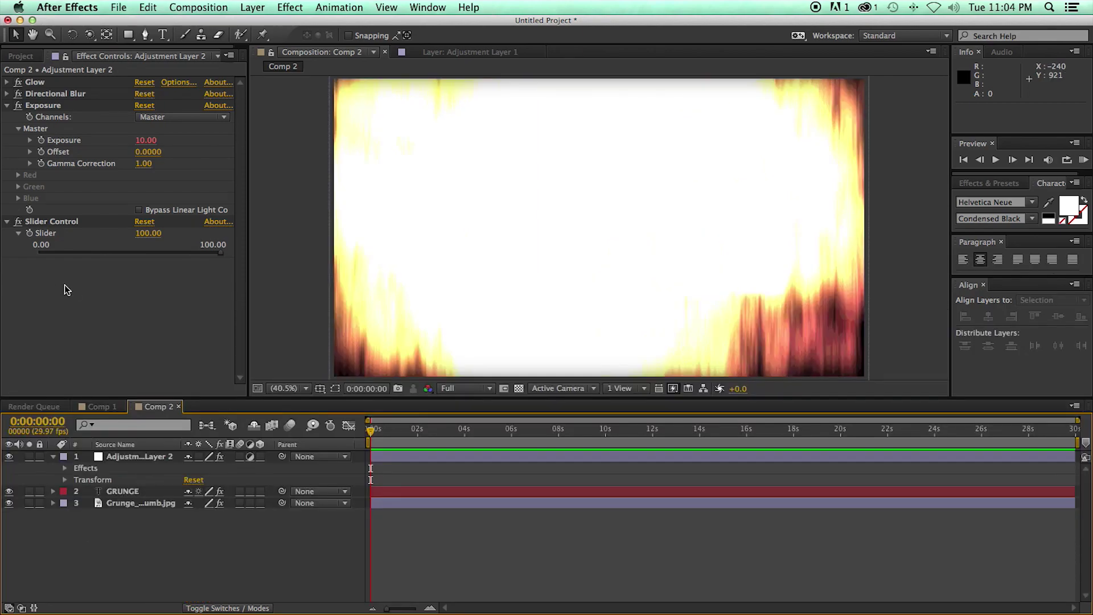
# Raise the Slider Control to preview the glow and exposure, then return it to 0.00
pyautogui.click(64, 284)
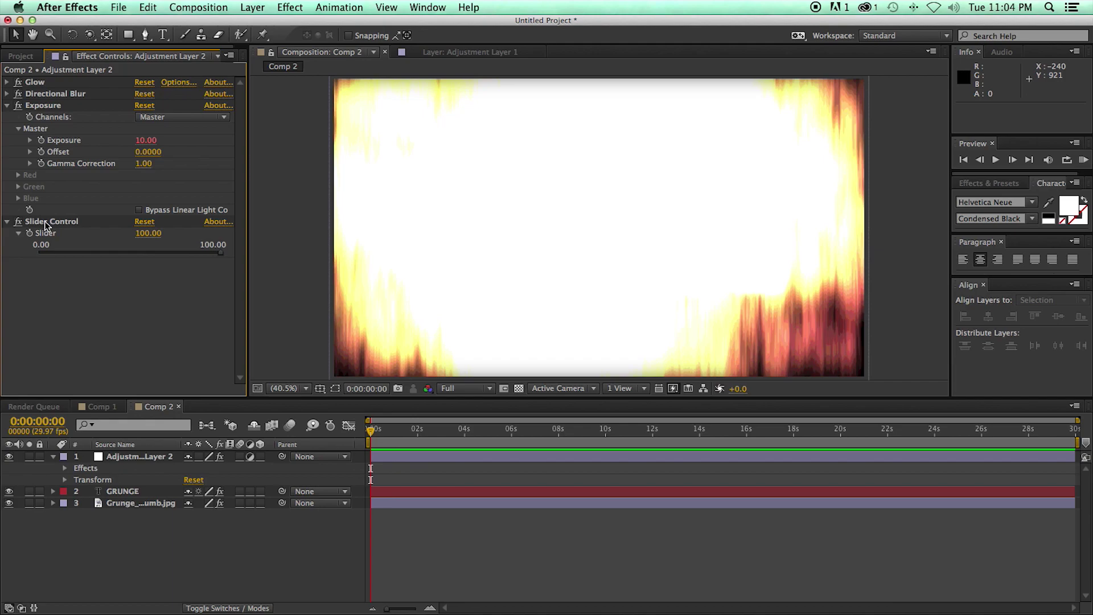
pyautogui.moveTo(222, 259); pyautogui.dragTo(71, 251)
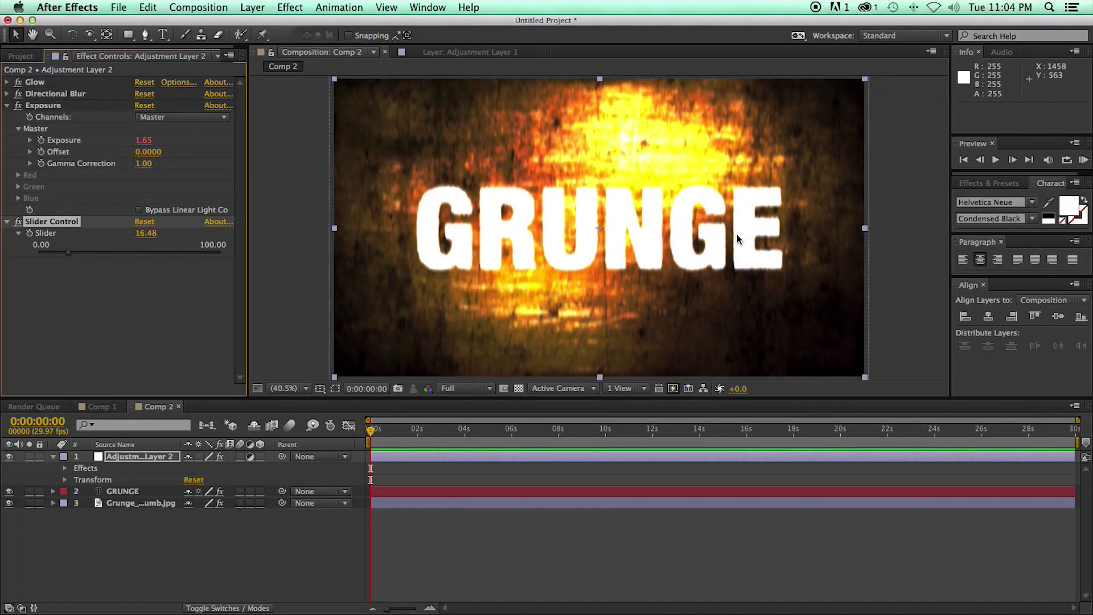
pyautogui.moveTo(94, 251); pyautogui.dragTo(49, 262)
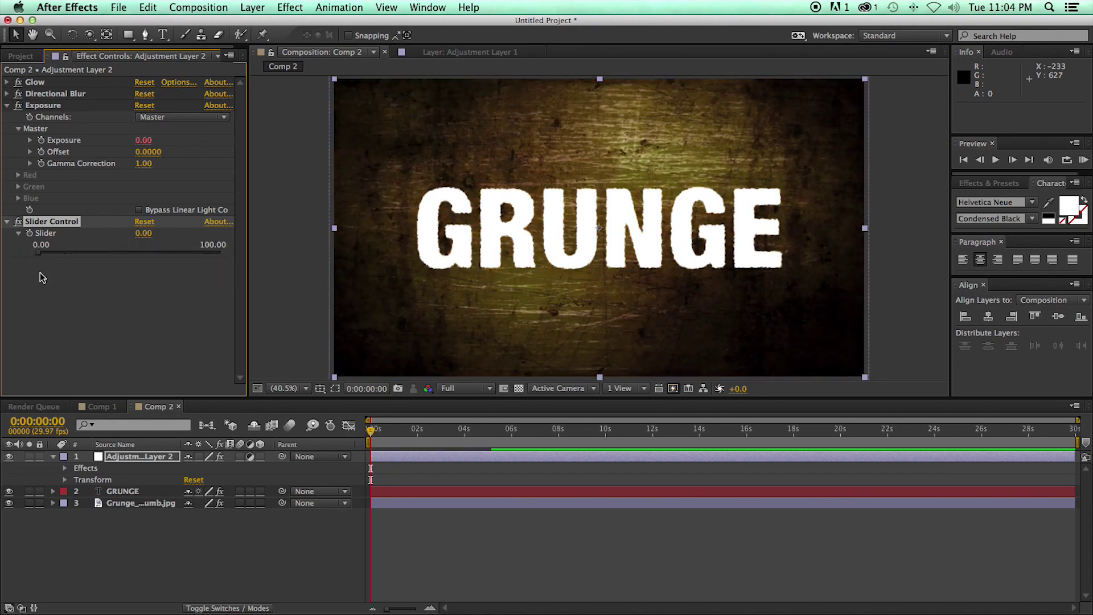
# Parent the GRUNGE text and grunge texture layers to the adjustment layer
pyautogui.click(156, 494)
pyautogui.click(157, 494)
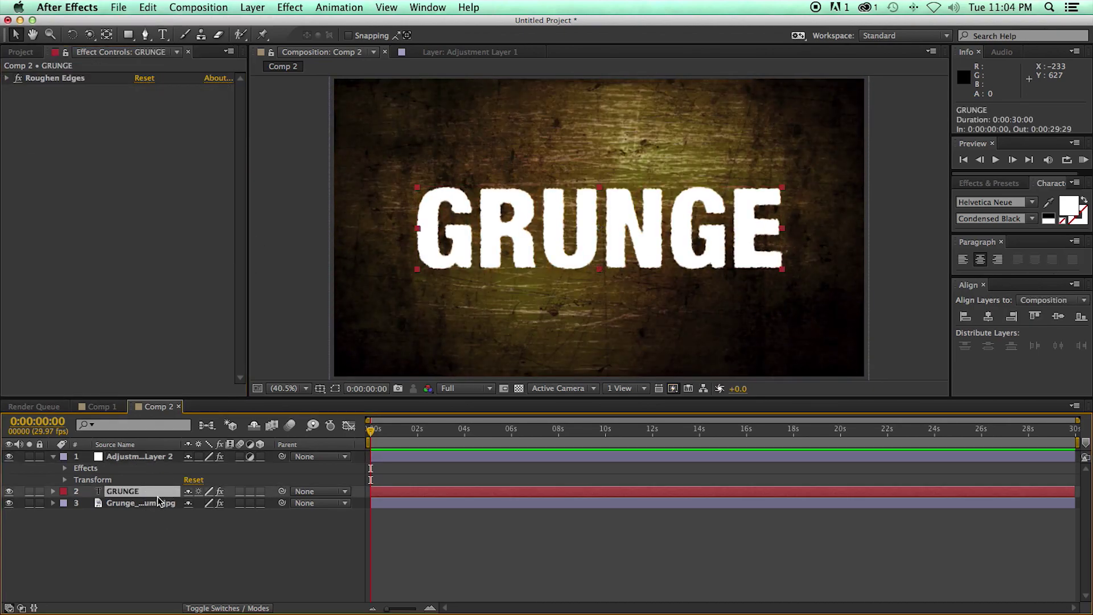
pyautogui.keyDown('shift'); pyautogui.click(158, 507); pyautogui.keyUp('shift')
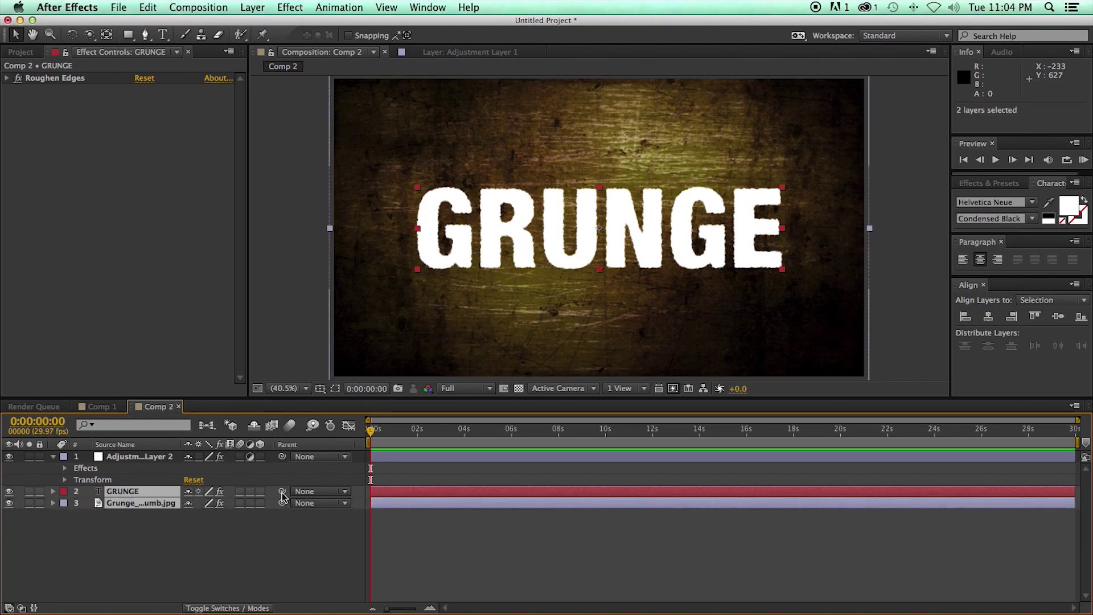
pyautogui.moveTo(283, 497); pyautogui.dragTo(140, 459)
pyautogui.click(409, 521)
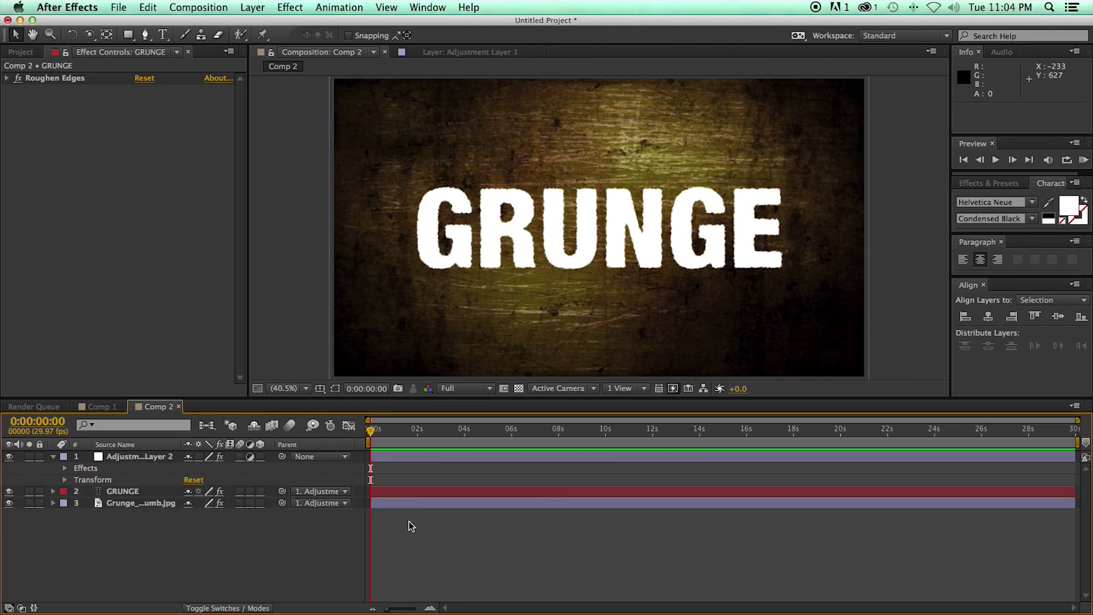
# Give the adjustment layer's Position a wiggle expression using the slider for frequency and slider/10 for amount
pyautogui.click(152, 455)
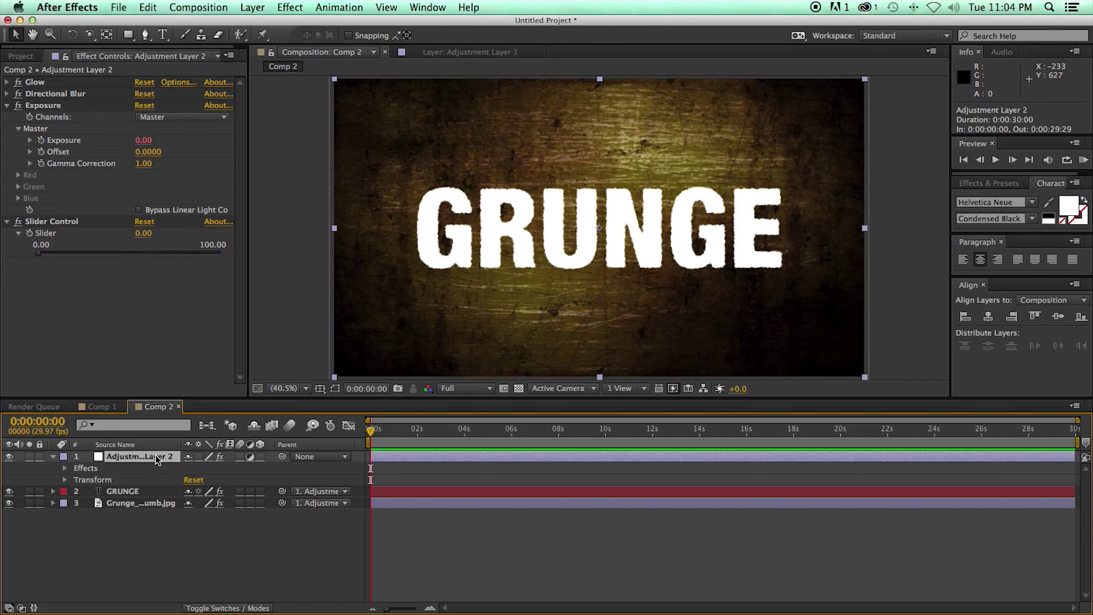
pyautogui.press('p')
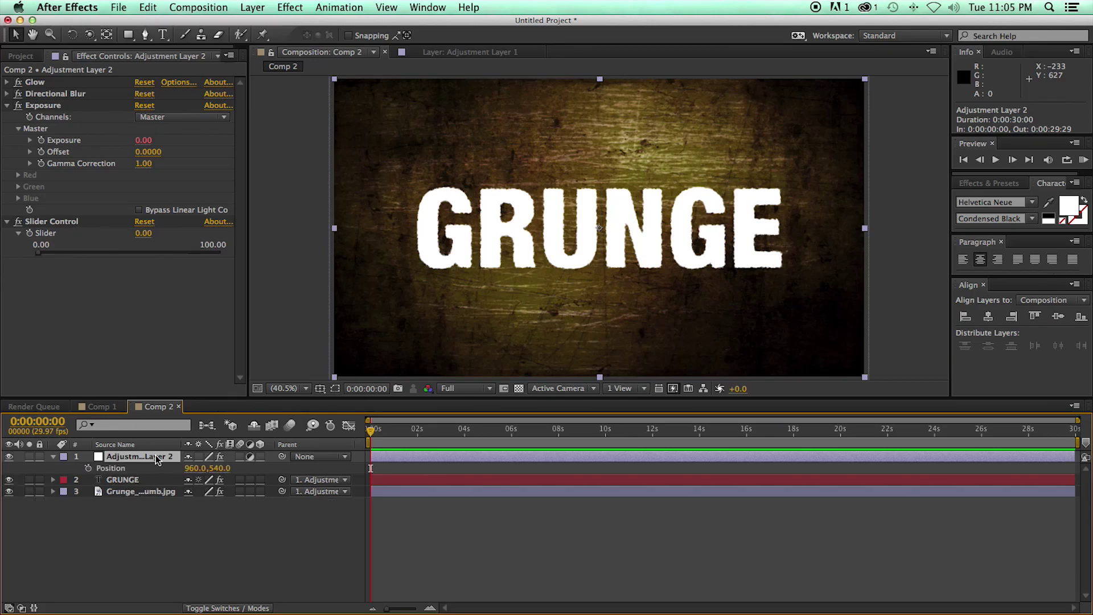
pyautogui.keyDown('alt'); pyautogui.click(89, 468); pyautogui.keyUp('alt')
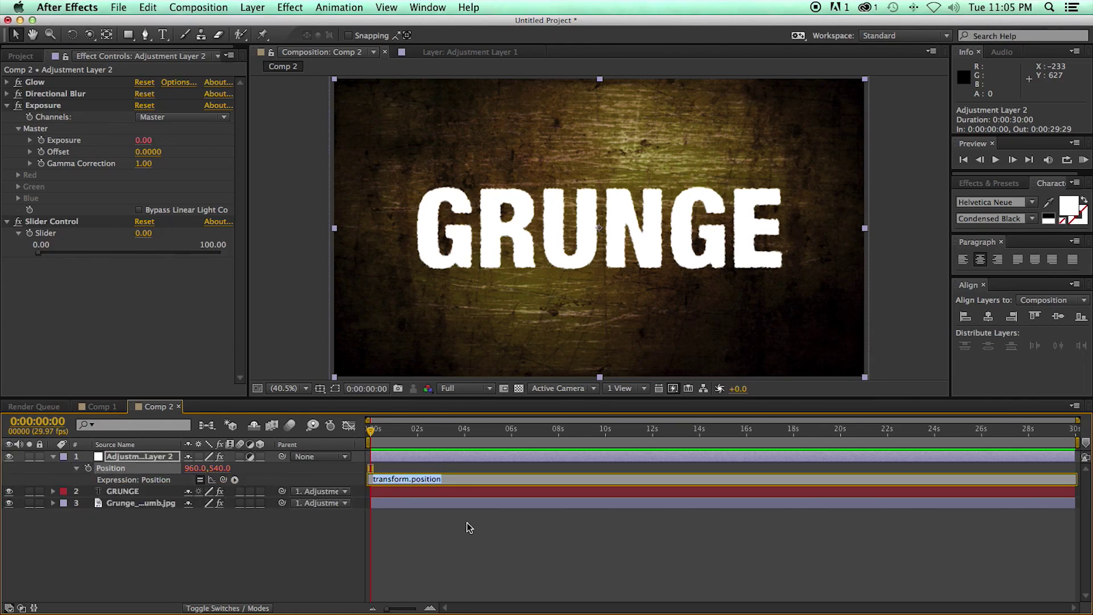
pyautogui.write('wiggle(')
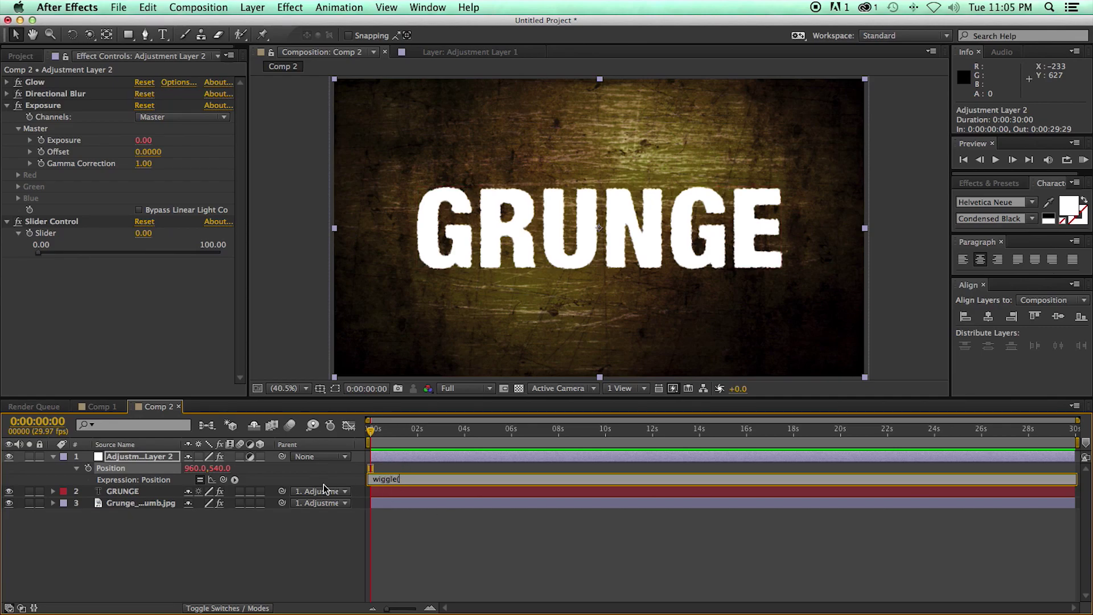
pyautogui.moveTo(224, 483); pyautogui.dragTo(151, 239)
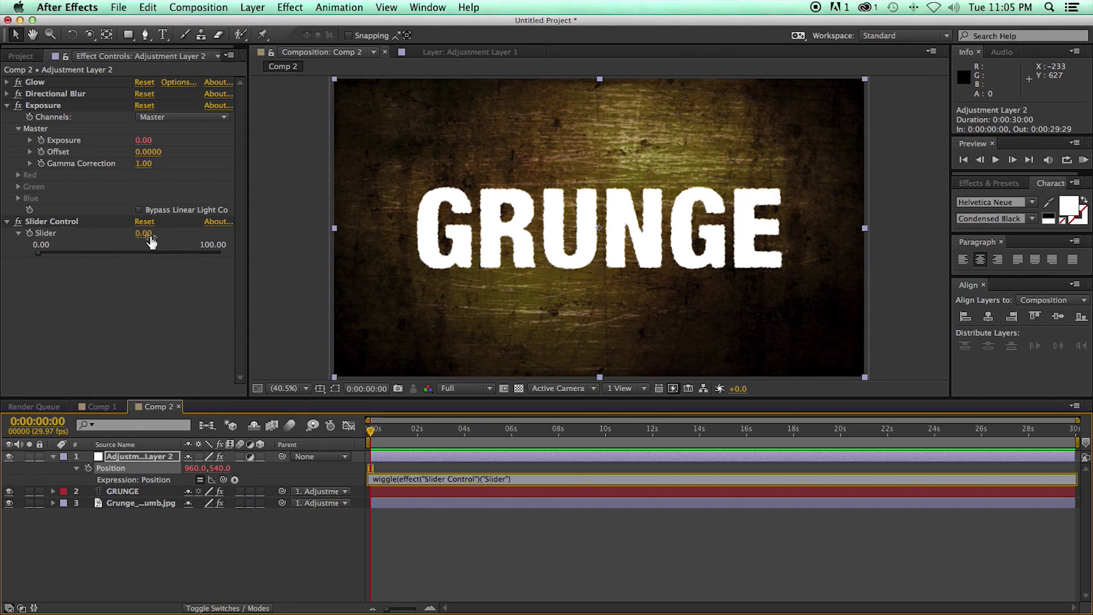
pyautogui.write(',')
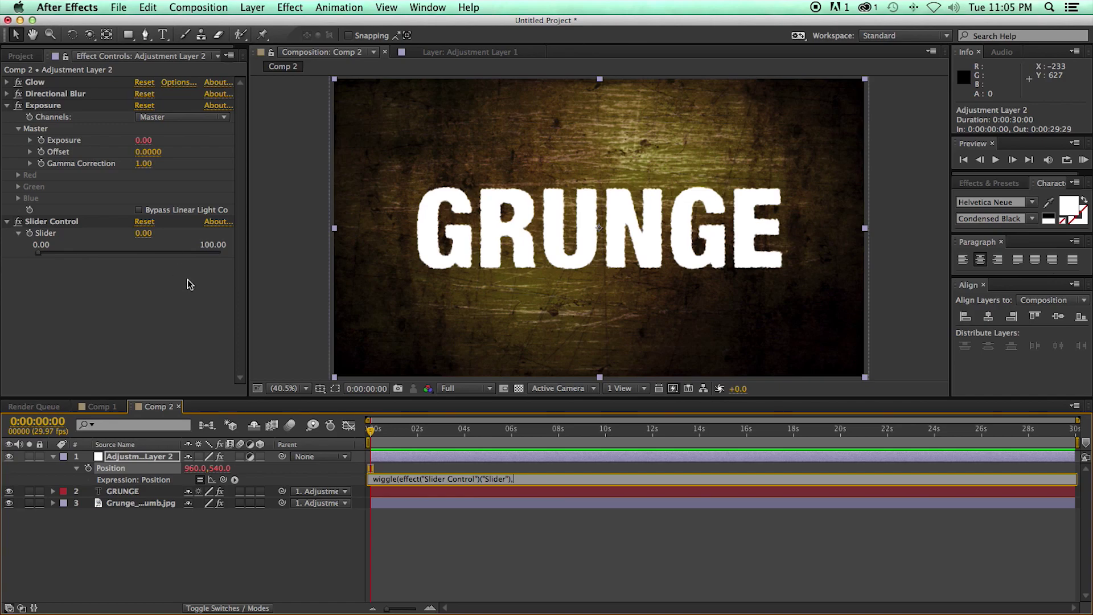
pyautogui.moveTo(223, 479); pyautogui.dragTo(147, 235)
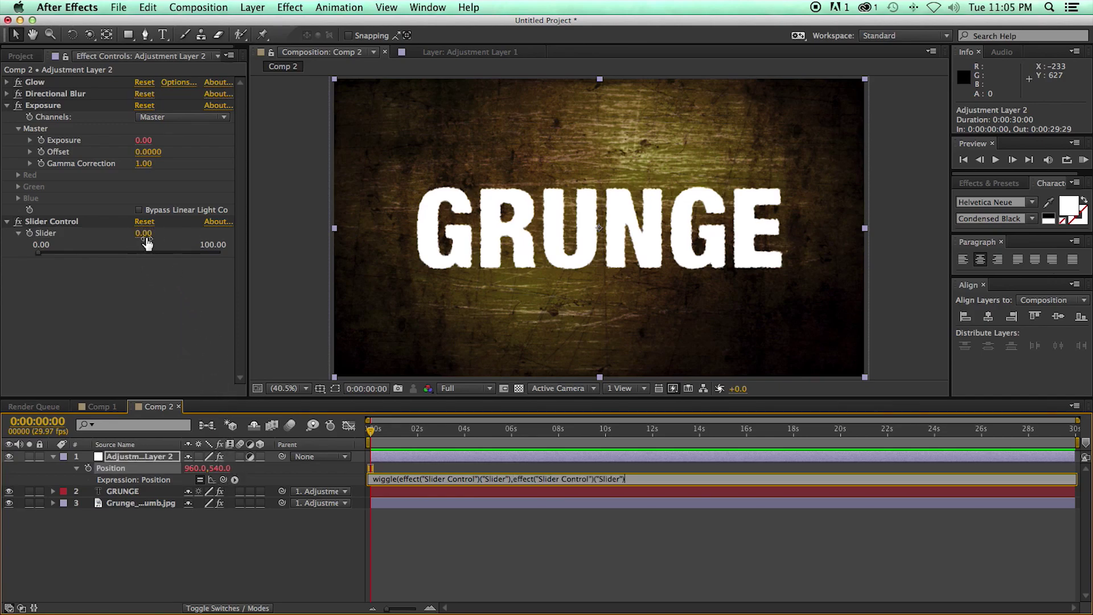
pyautogui.write('/10')
# Push the slider to 100 and scrub to about 7 seconds to preview the white blowout and jitter
pyautogui.click(495, 541)
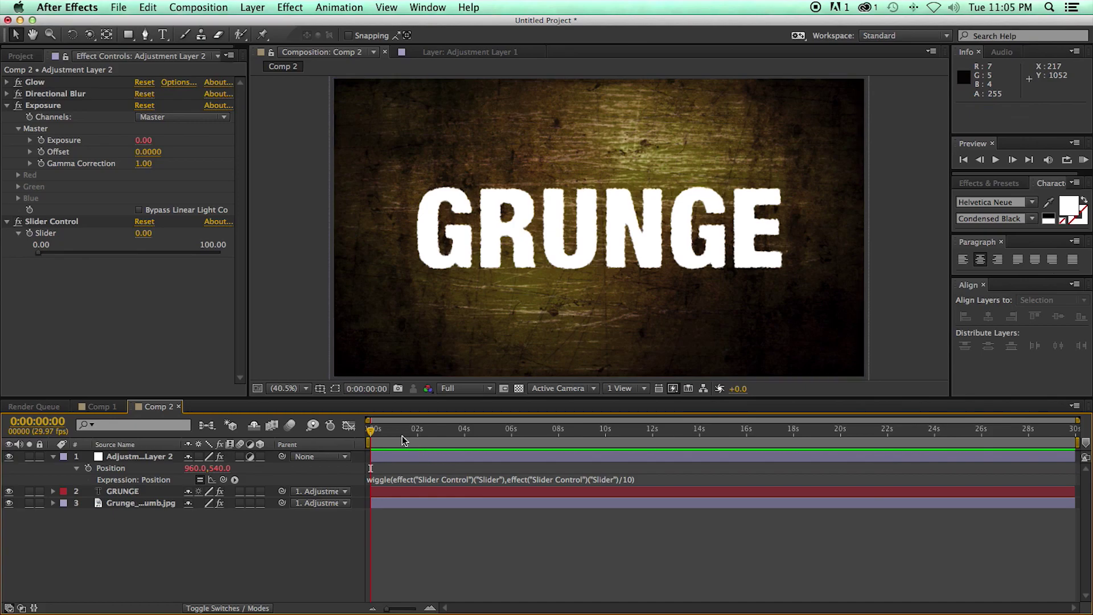
pyautogui.moveTo(38, 254); pyautogui.dragTo(224, 256)
pyautogui.click(483, 428)
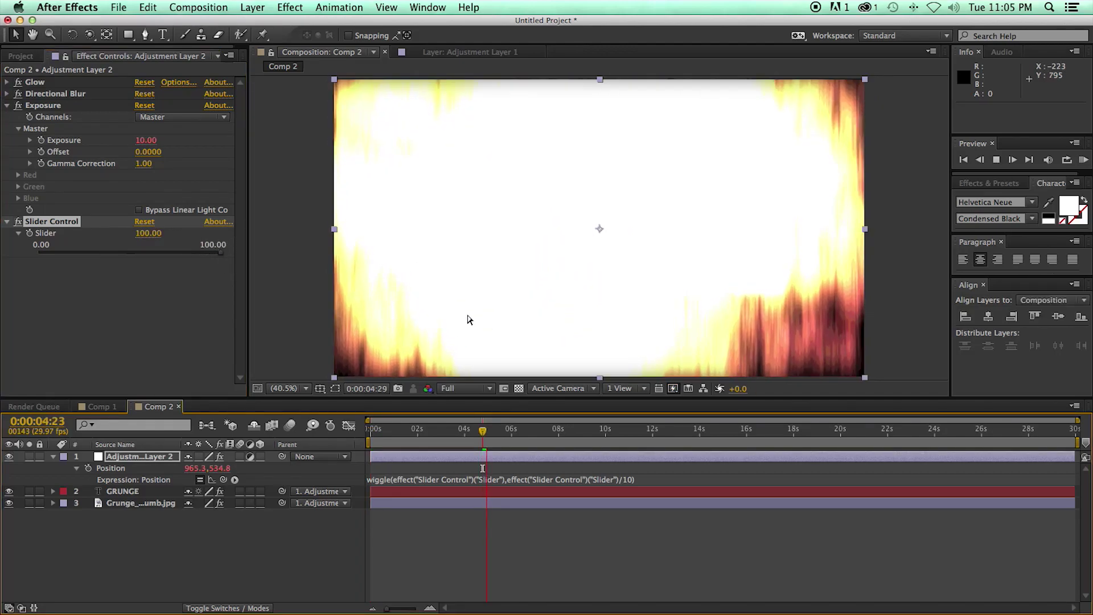
pyautogui.moveTo(548, 432); pyautogui.dragTo(547, 442)
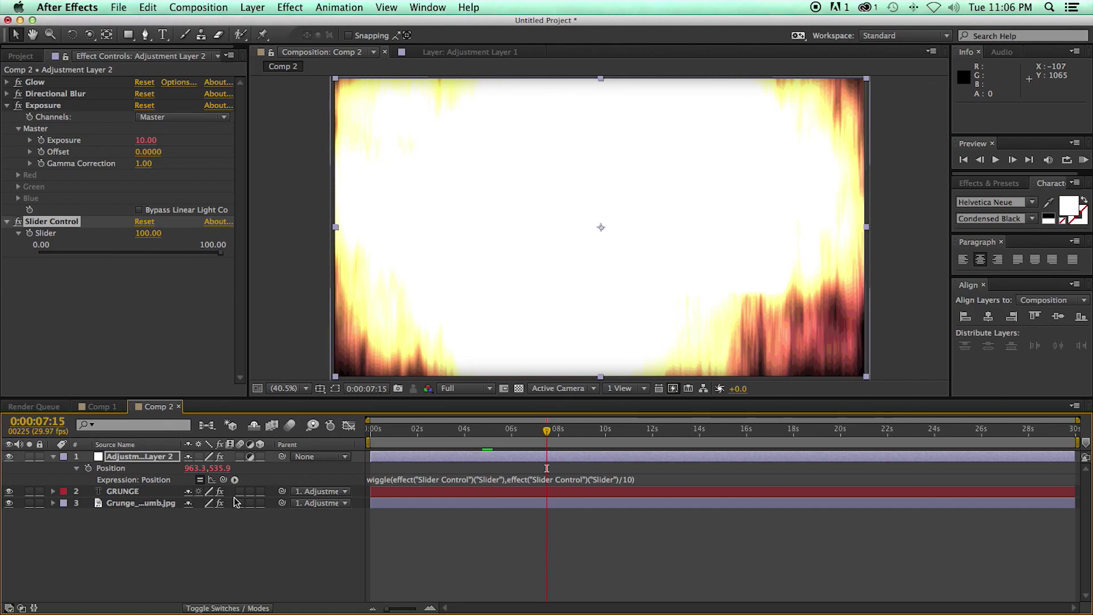
# Set the adjustment layer's Scale expression to temp = slider; [temp, temp] and test it with the slider
pyautogui.click(398, 458)
pyautogui.press('s')
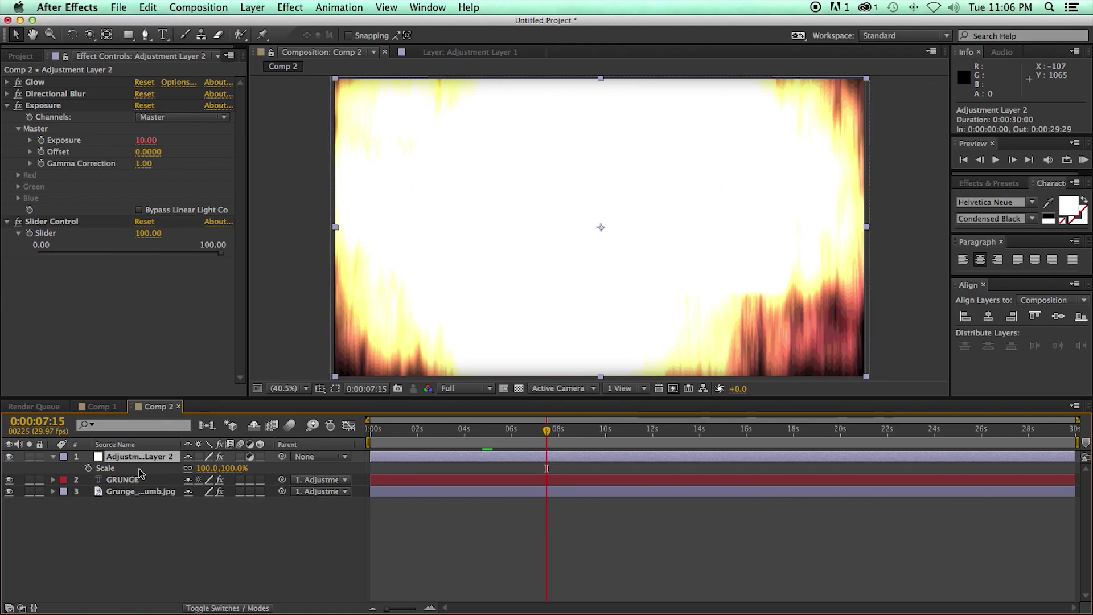
pyautogui.keyDown('alt'); pyautogui.click(88, 468); pyautogui.keyUp('alt')
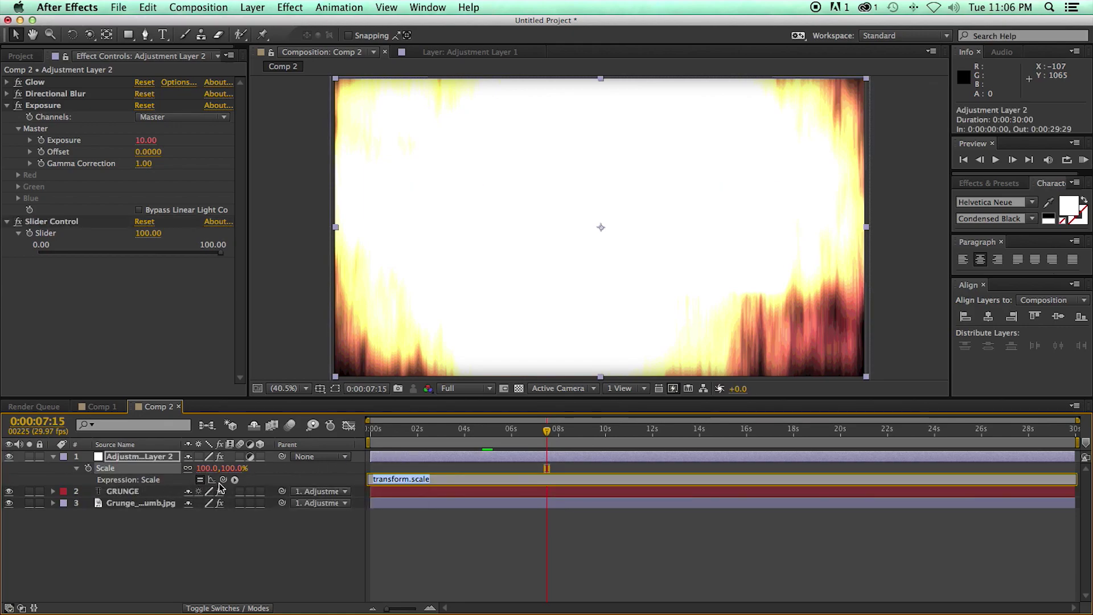
pyautogui.moveTo(224, 480); pyautogui.dragTo(45, 234)
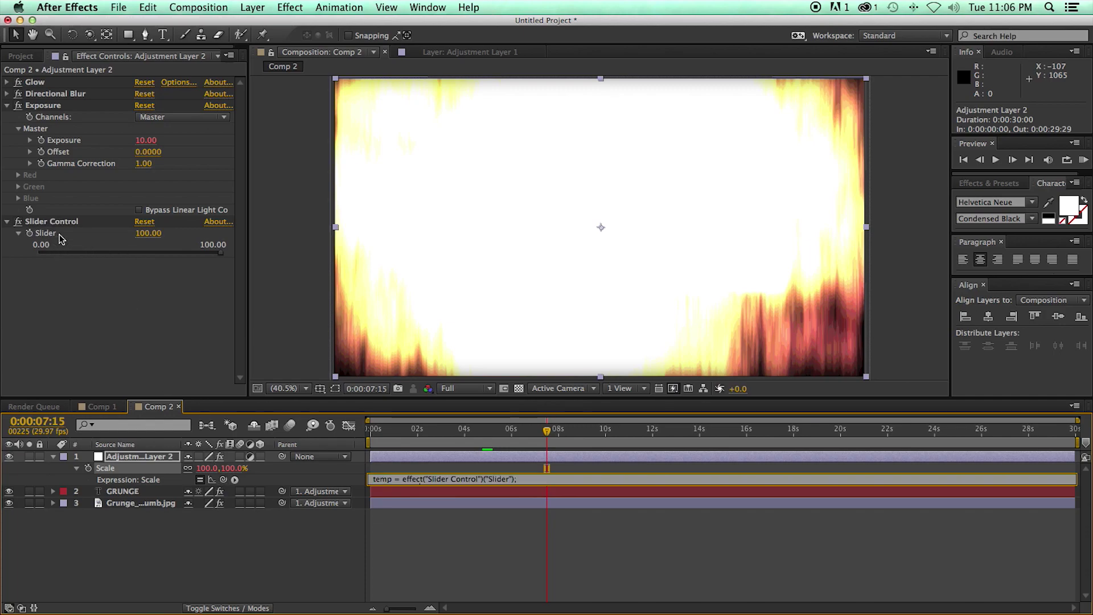
pyautogui.click(388, 523)
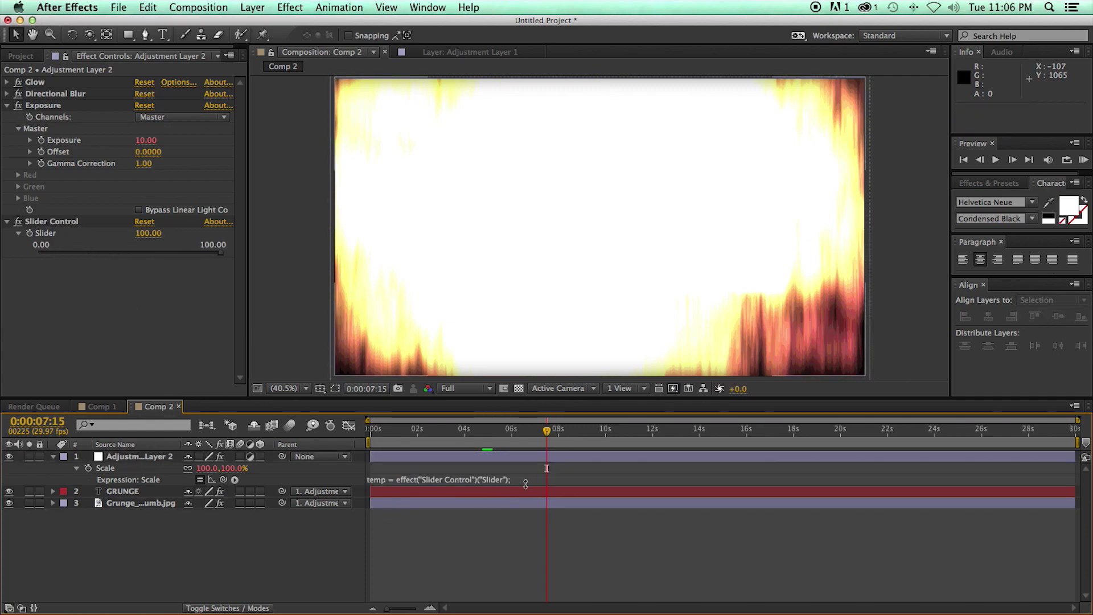
pyautogui.moveTo(526, 484); pyautogui.dragTo(525, 532)
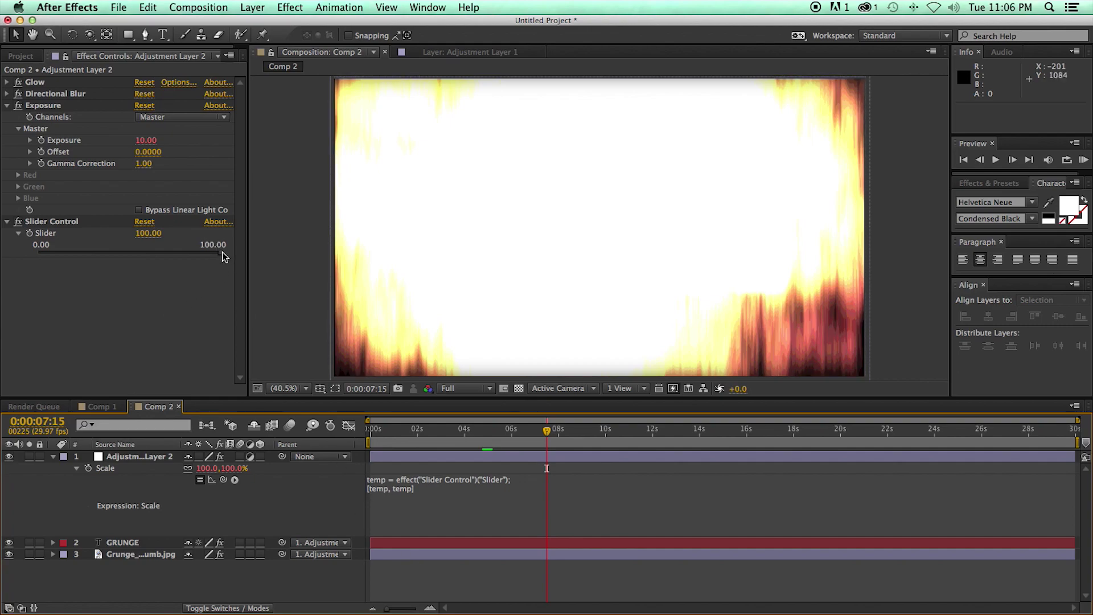
pyautogui.moveTo(222, 256)
pyautogui.mouseDown()
pyautogui.moveTo(59, 259)
pyautogui.moveTo(231, 259)
pyautogui.mouseUp()
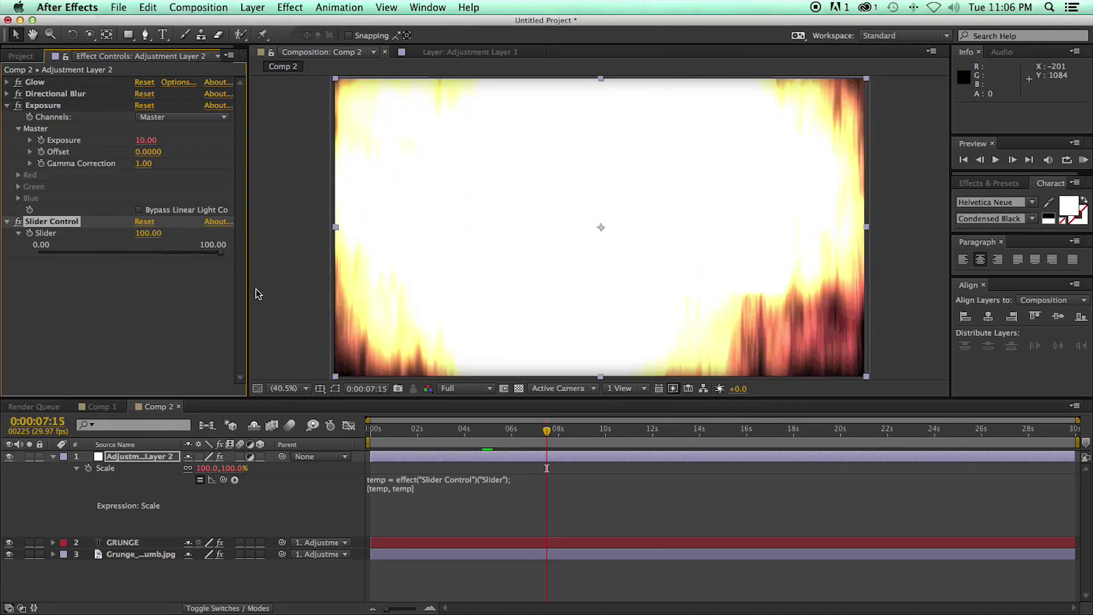
# Rewrite the Scale expression as transform.scale[0] + slider/50 on both axes
pyautogui.click(400, 488)
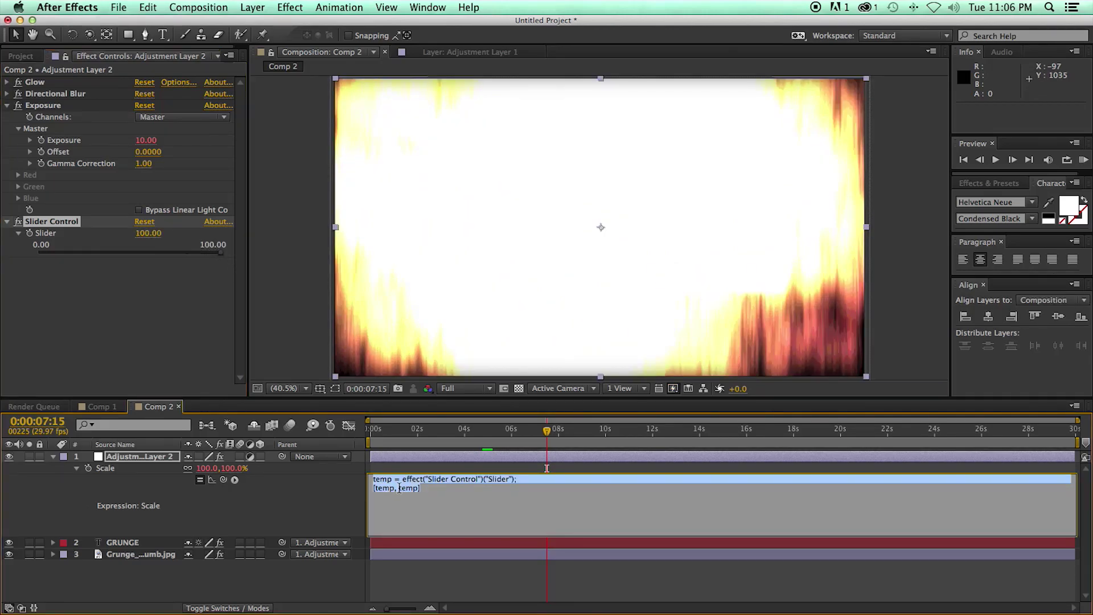
pyautogui.click(402, 479)
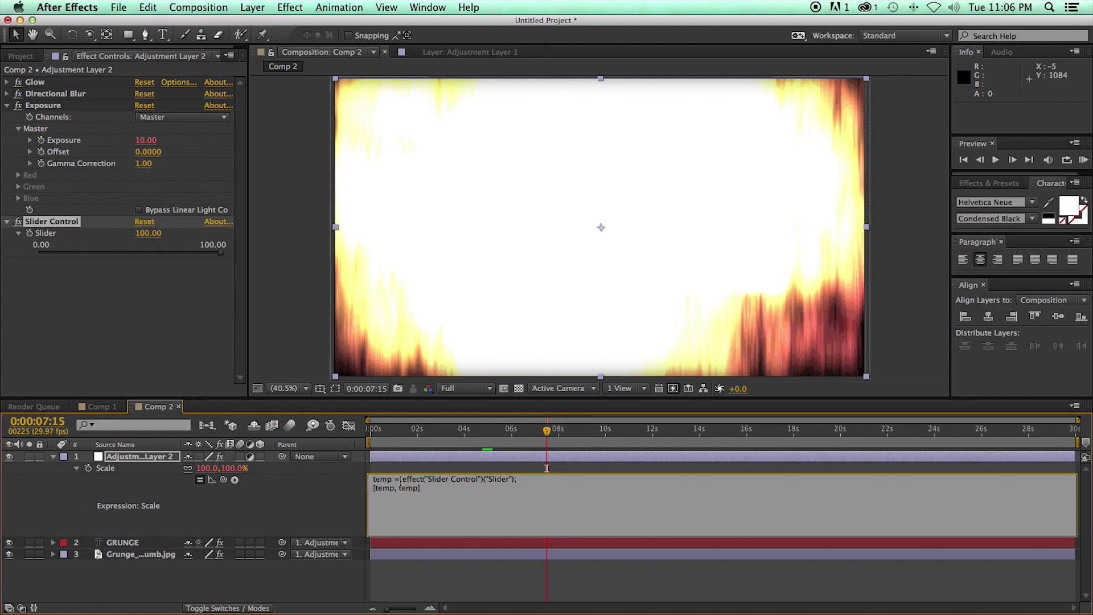
pyautogui.moveTo(224, 479); pyautogui.dragTo(209, 476)
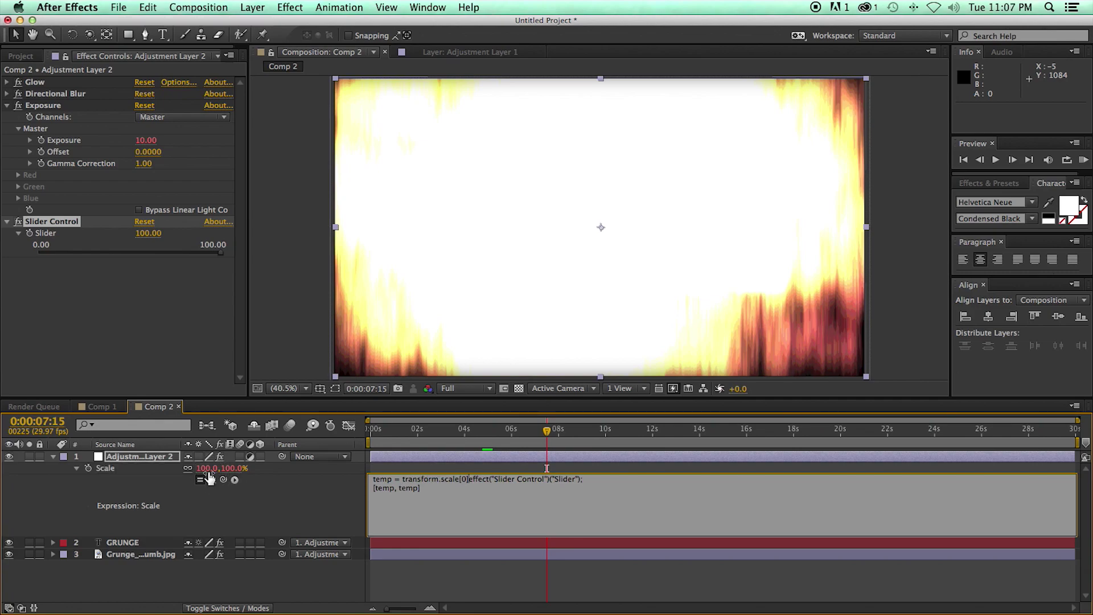
pyautogui.write('+')
pyautogui.write('/10')
pyautogui.click(623, 470)
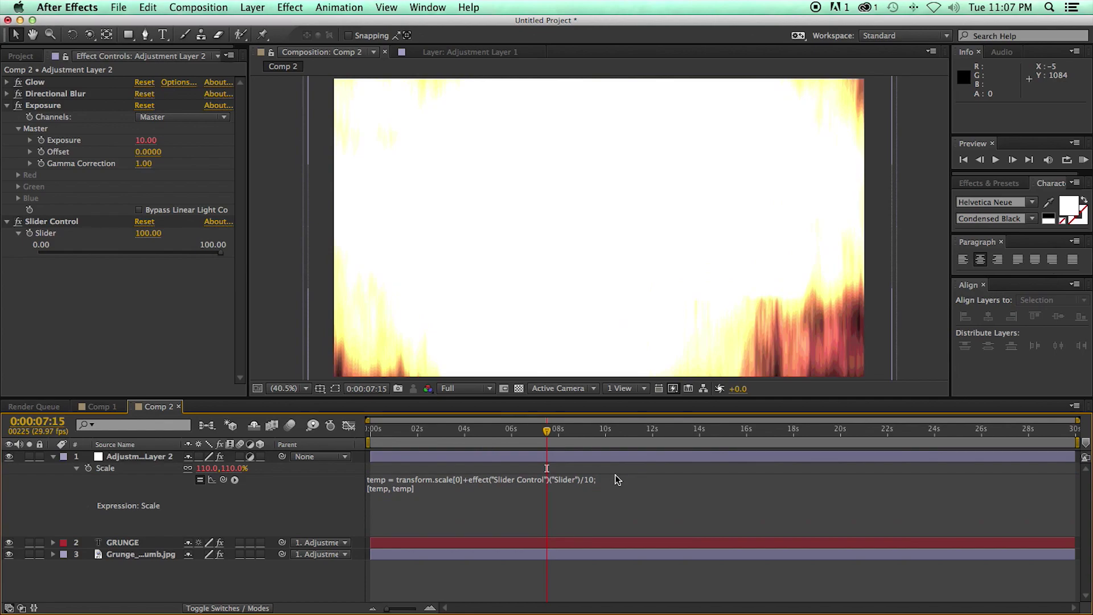
pyautogui.click(593, 481)
pyautogui.click(601, 480)
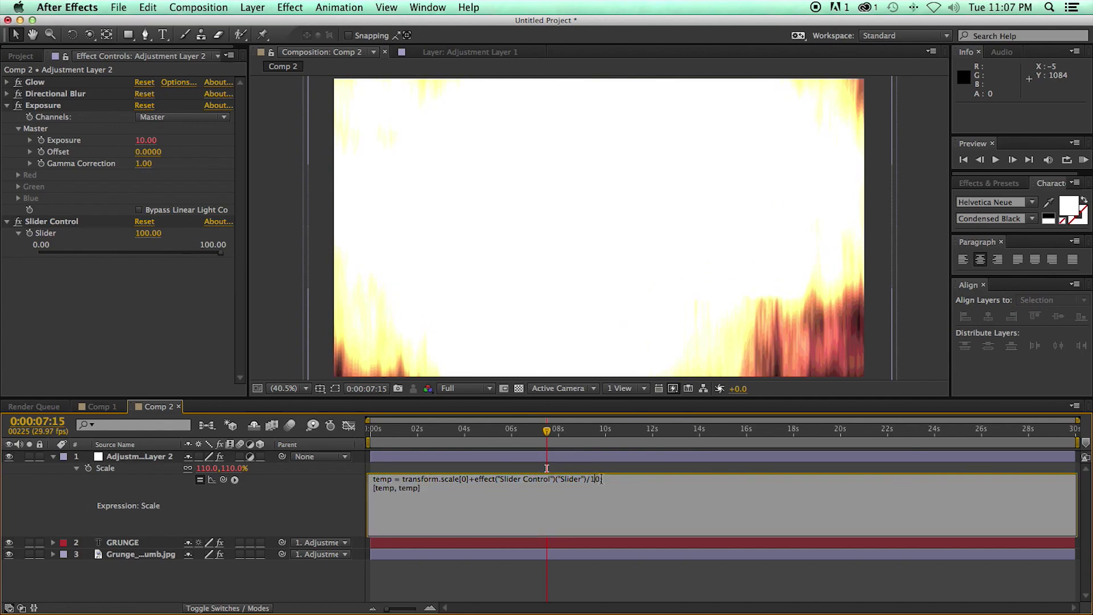
pyautogui.write('5')
pyautogui.click(610, 470)
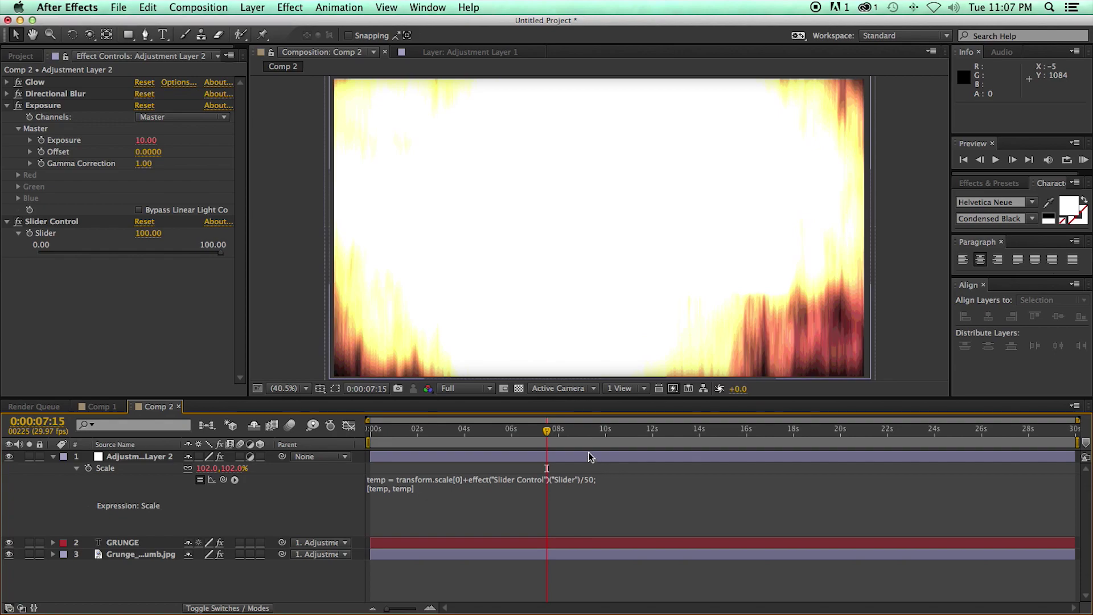
# Scrub the timeline and move the slider to check the slight scale increase
pyautogui.moveTo(546, 430)
pyautogui.mouseDown()
pyautogui.moveTo(442, 429)
pyautogui.moveTo(532, 430)
pyautogui.mouseUp()
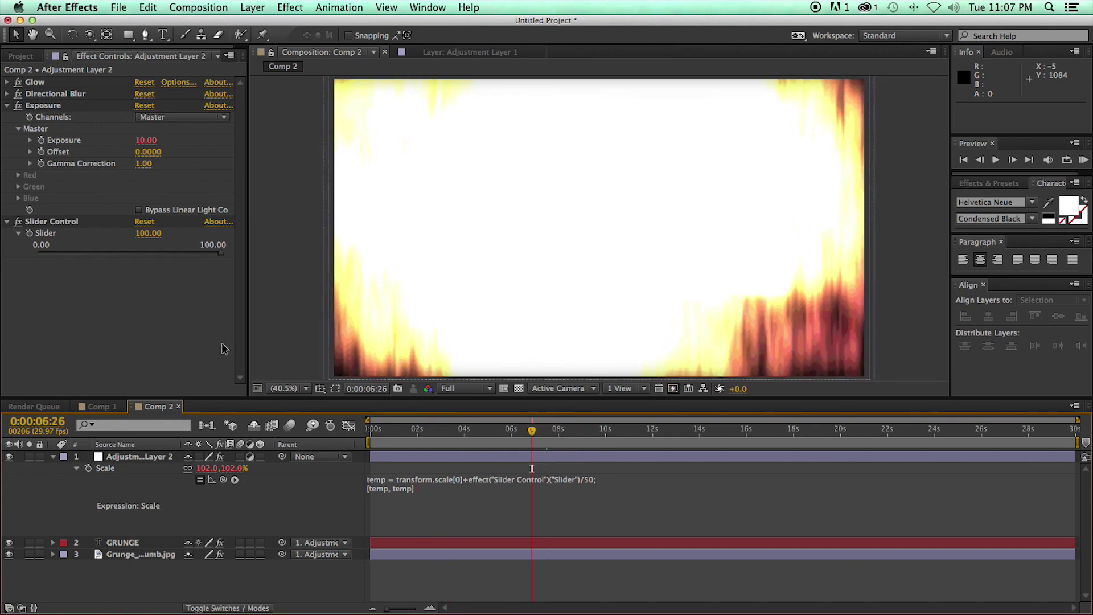
pyautogui.moveTo(220, 253); pyautogui.dragTo(256, 253)
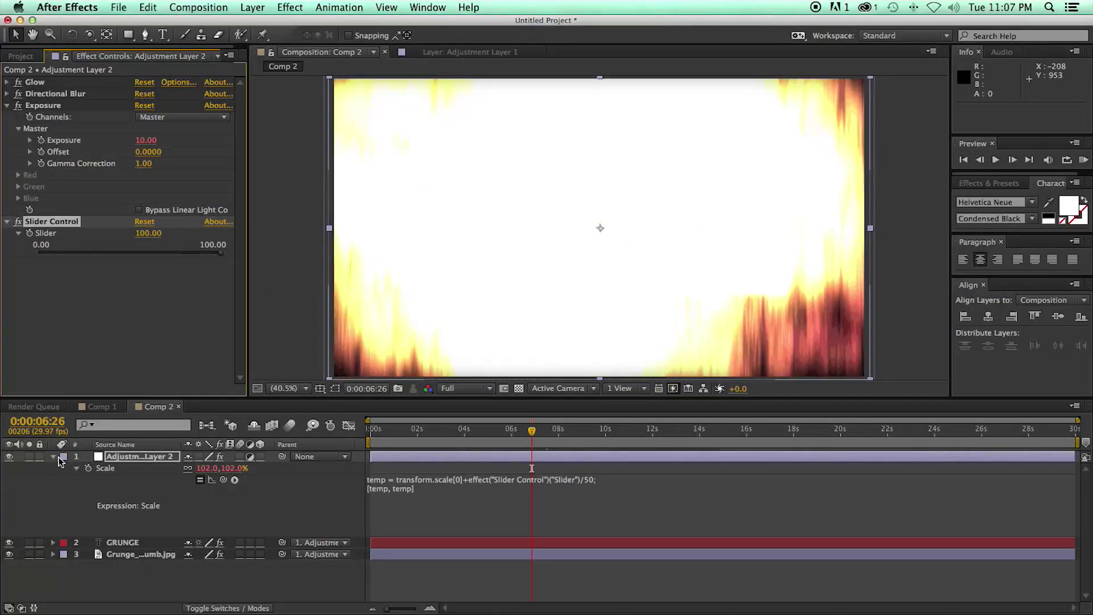
pyautogui.click(76, 467)
# Return to the composition start, set the slider back to 0 and preview
pyautogui.moveTo(419, 446); pyautogui.dragTo(371, 446)
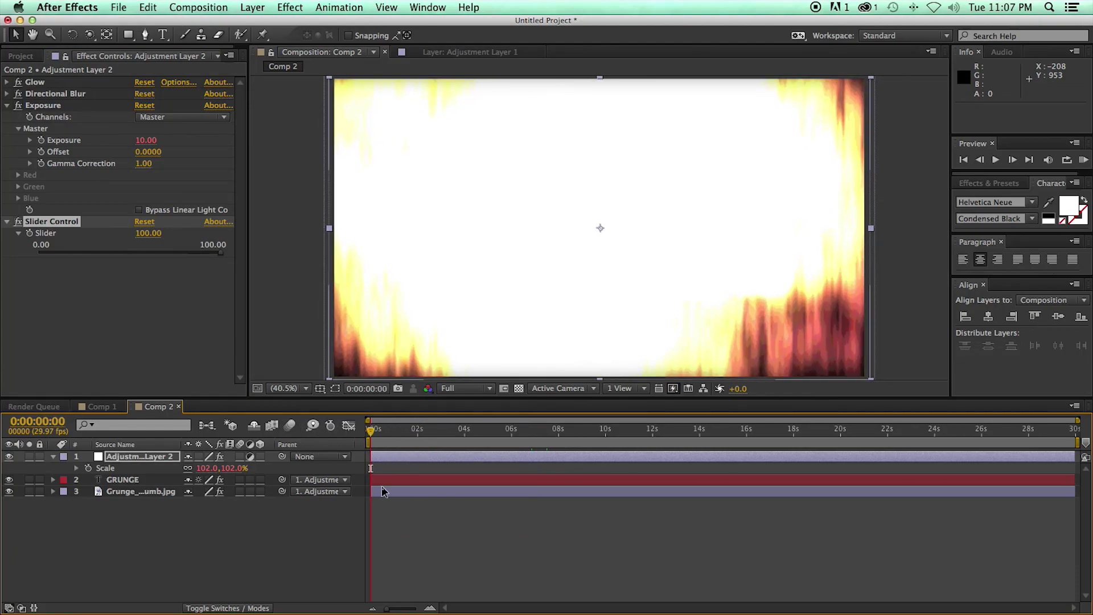
pyautogui.press('F2')
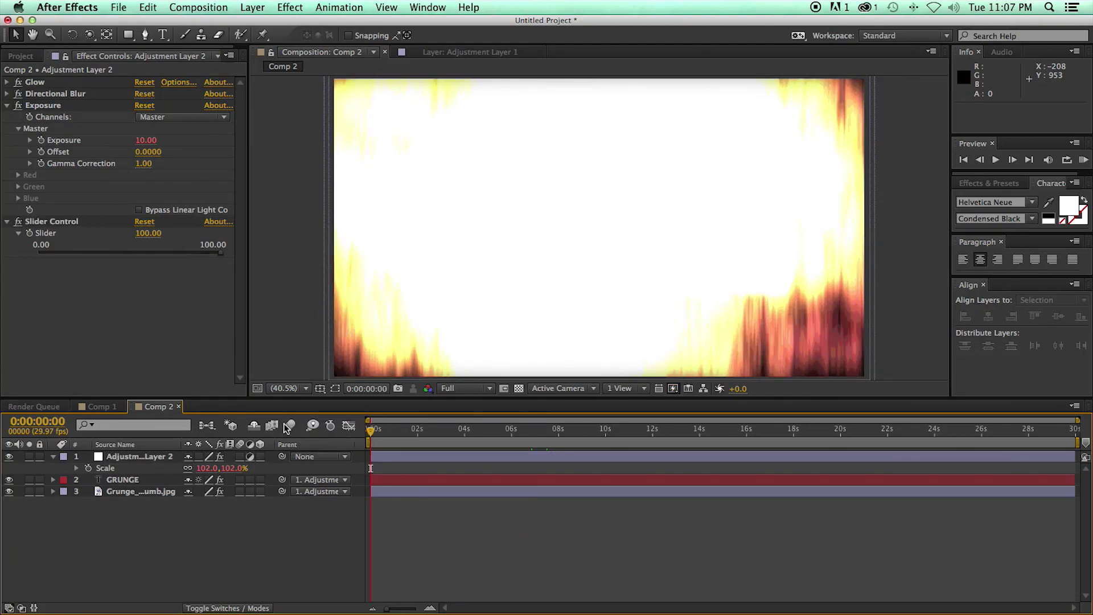
pyautogui.moveTo(224, 255); pyautogui.dragTo(9, 267)
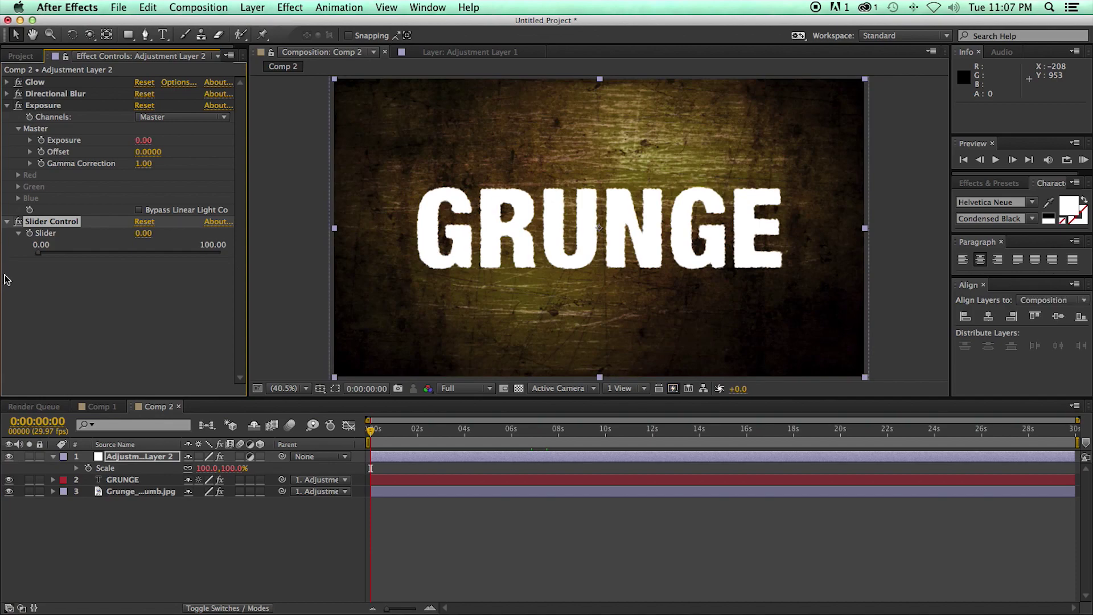
pyautogui.press('space')
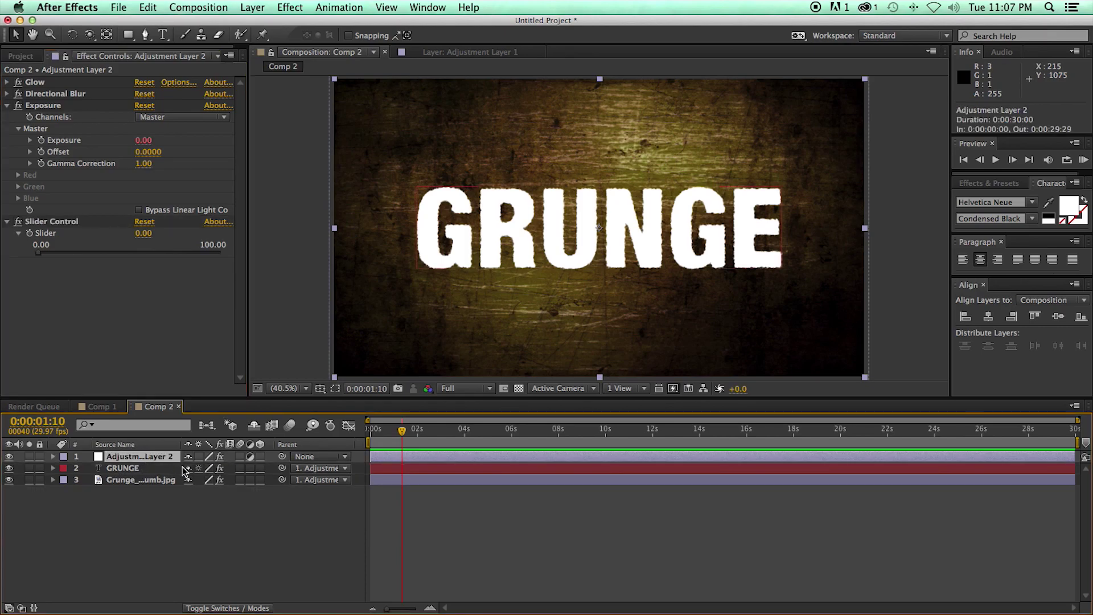
# Keyframe the adjustment layer's Scale from the start to about 111% at 0:00:01:29
pyautogui.click(89, 468)
pyautogui.press('space')
pyautogui.moveTo(205, 468); pyautogui.dragTo(213, 474)
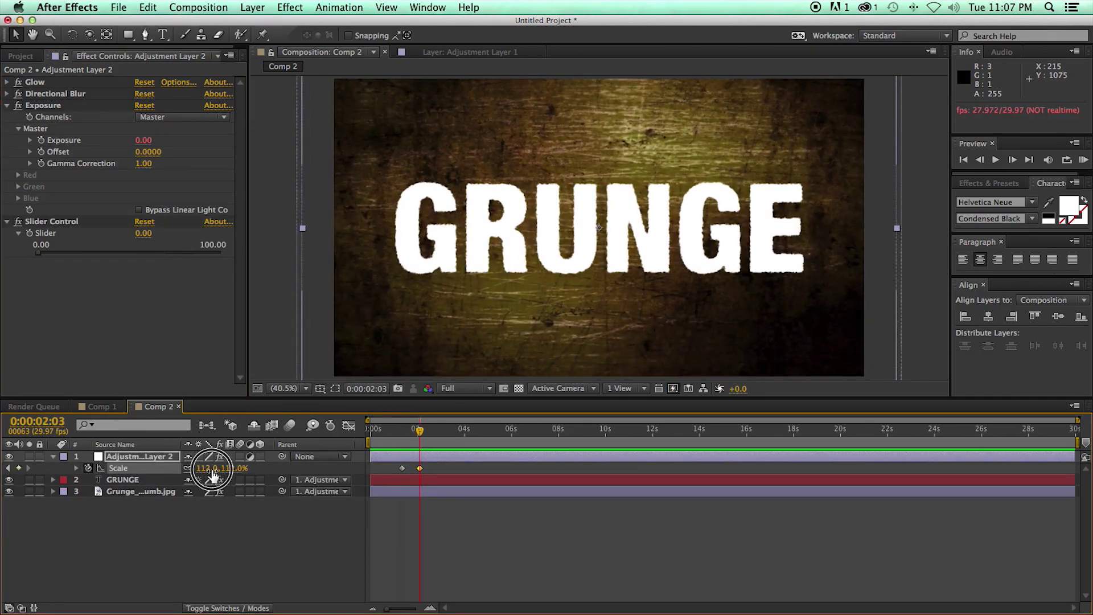
pyautogui.moveTo(403, 468); pyautogui.dragTo(466, 468)
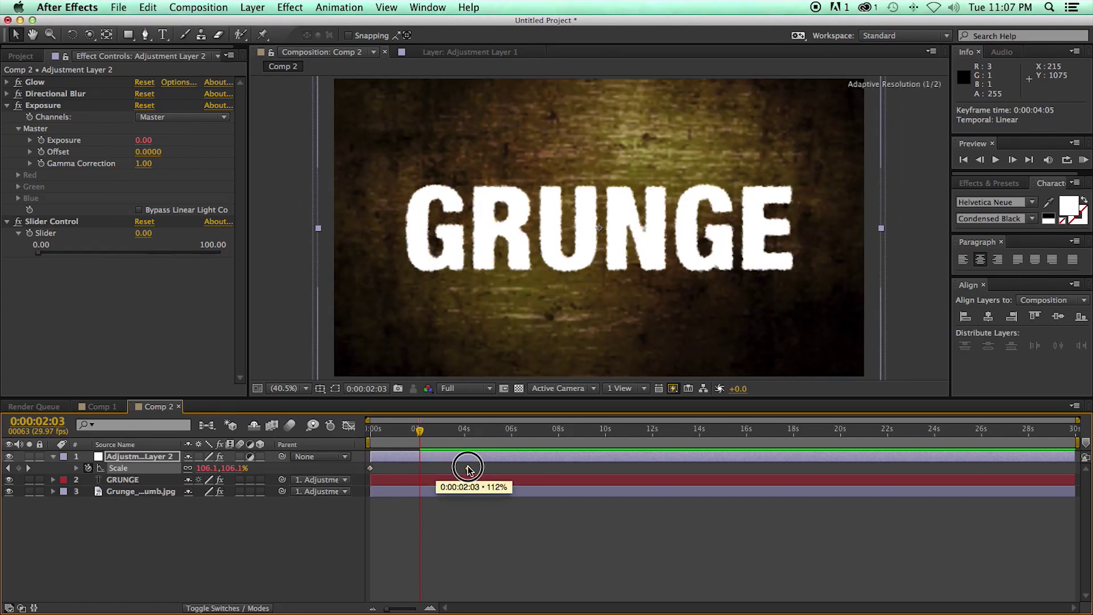
pyautogui.press('KP_0')
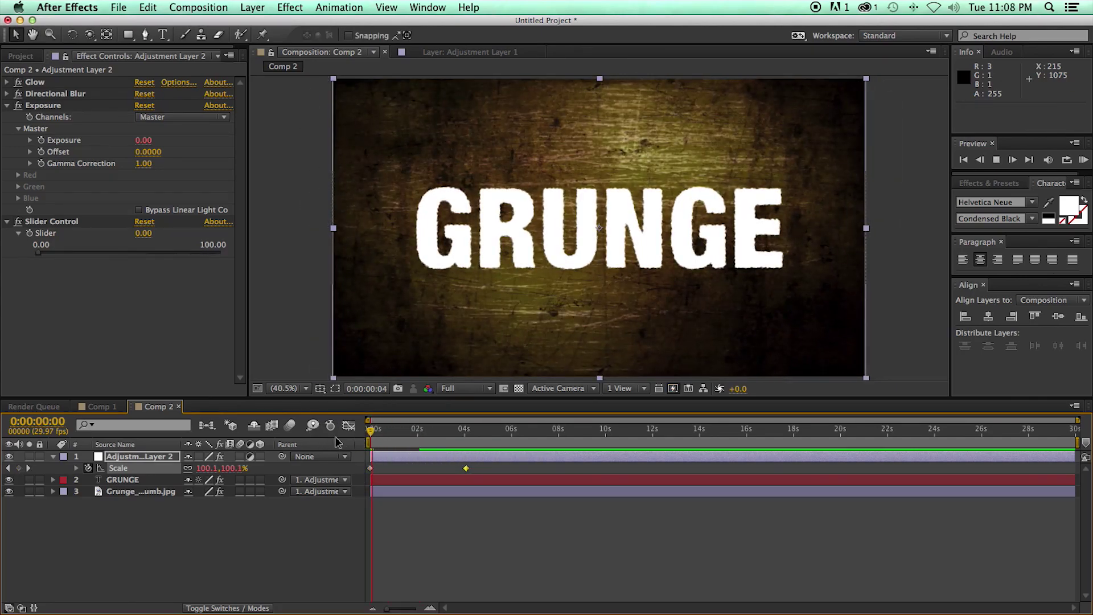
pyautogui.moveTo(467, 471); pyautogui.dragTo(408, 469)
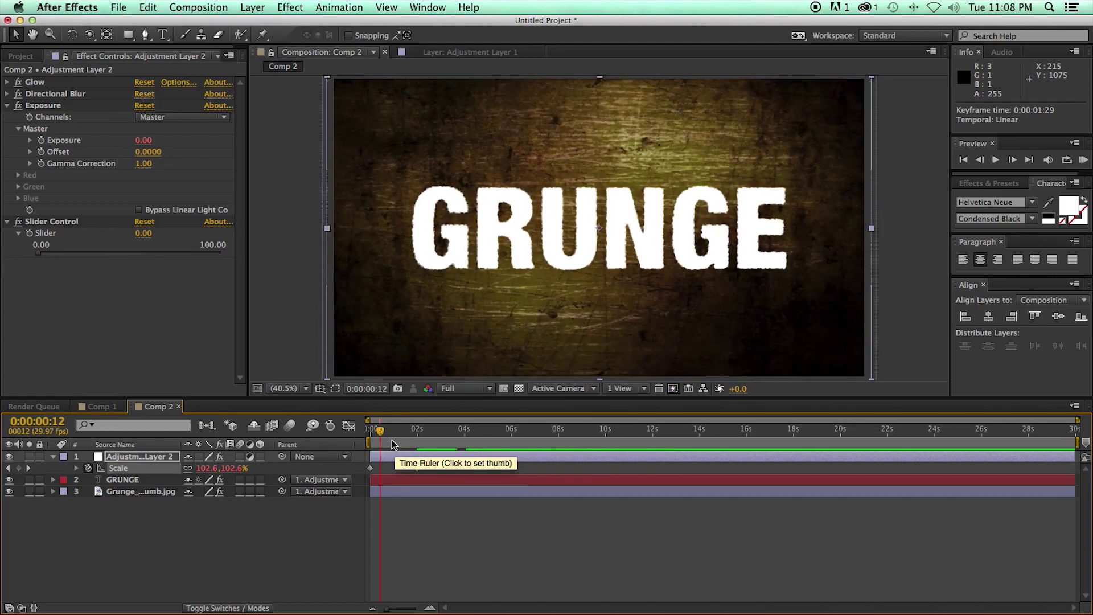
pyautogui.moveTo(373, 432); pyautogui.dragTo(414, 433)
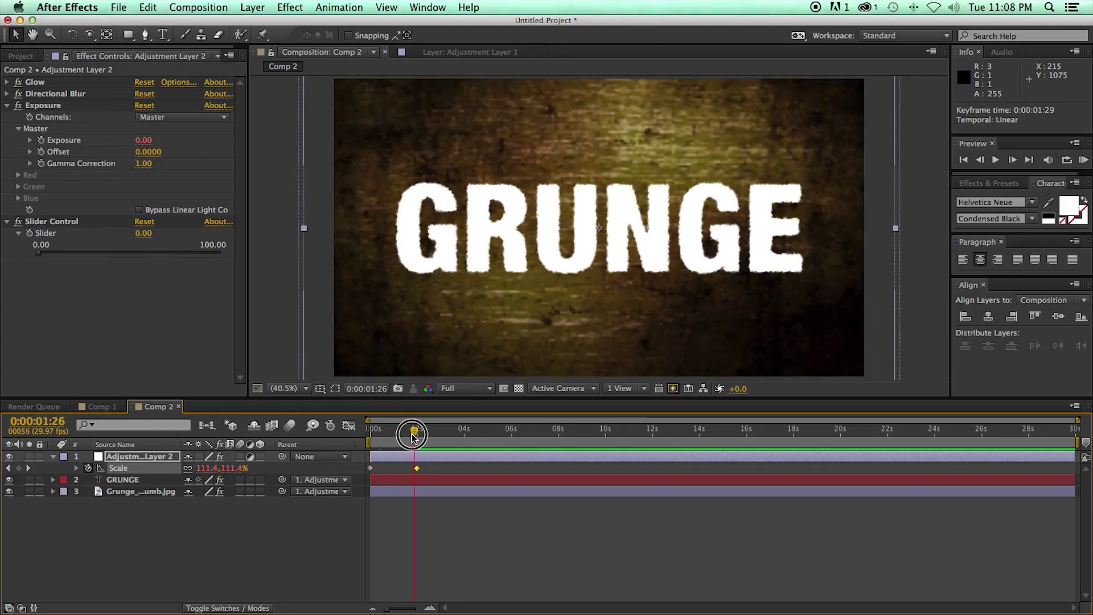
pyautogui.click(426, 456)
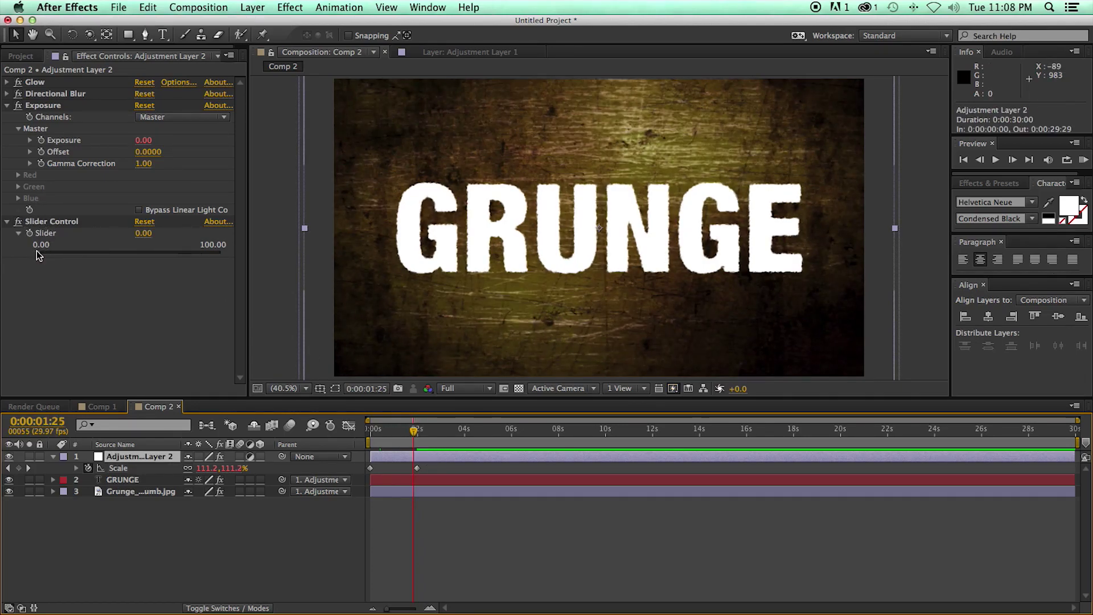
# Preview the flash with the slider at 100, then return the slider to 0
pyautogui.moveTo(41, 251)
pyautogui.mouseDown()
pyautogui.moveTo(223, 254)
pyautogui.moveTo(35, 252)
pyautogui.mouseUp()
pyautogui.press('space')
pyautogui.click(220, 254)
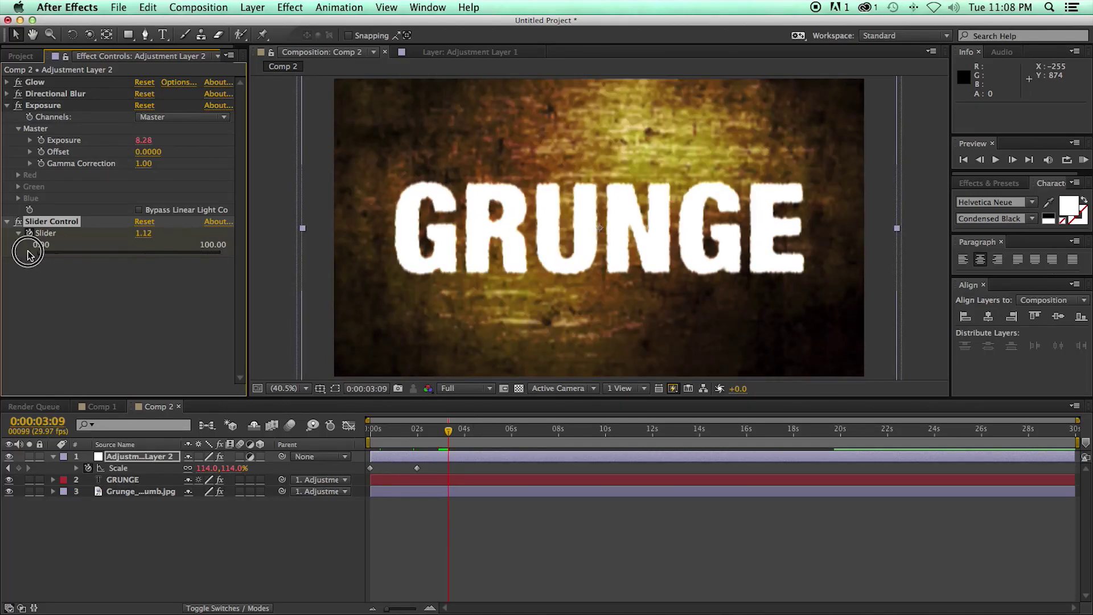
pyautogui.click(498, 507)
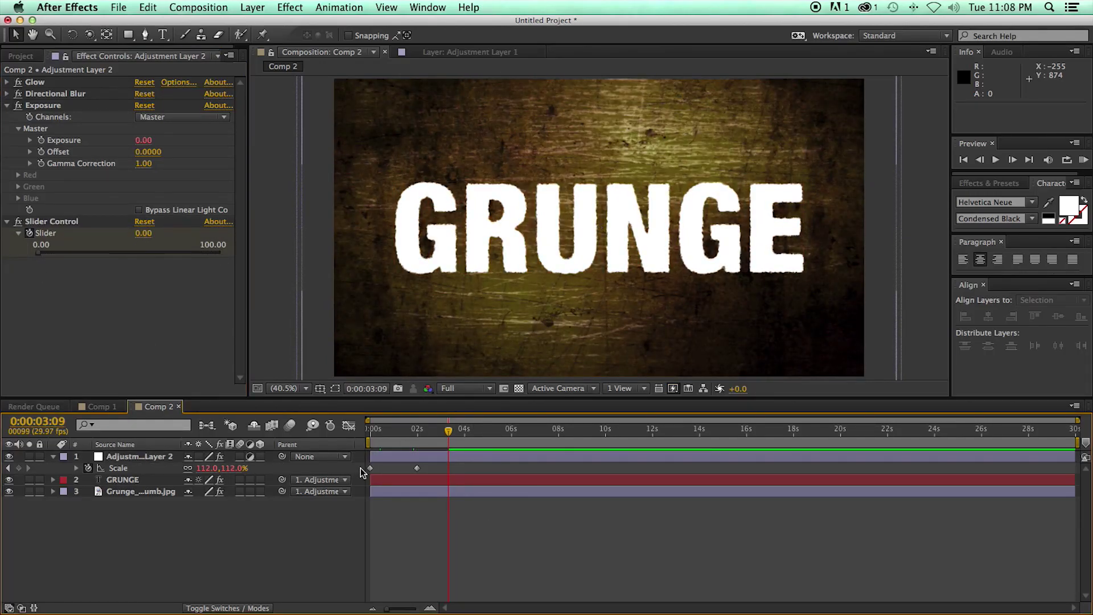
# Duplicate the GRUNGE text layer and split original and copy at the flash peak near 0:00:02:26
pyautogui.click(459, 455)
pyautogui.press('u')
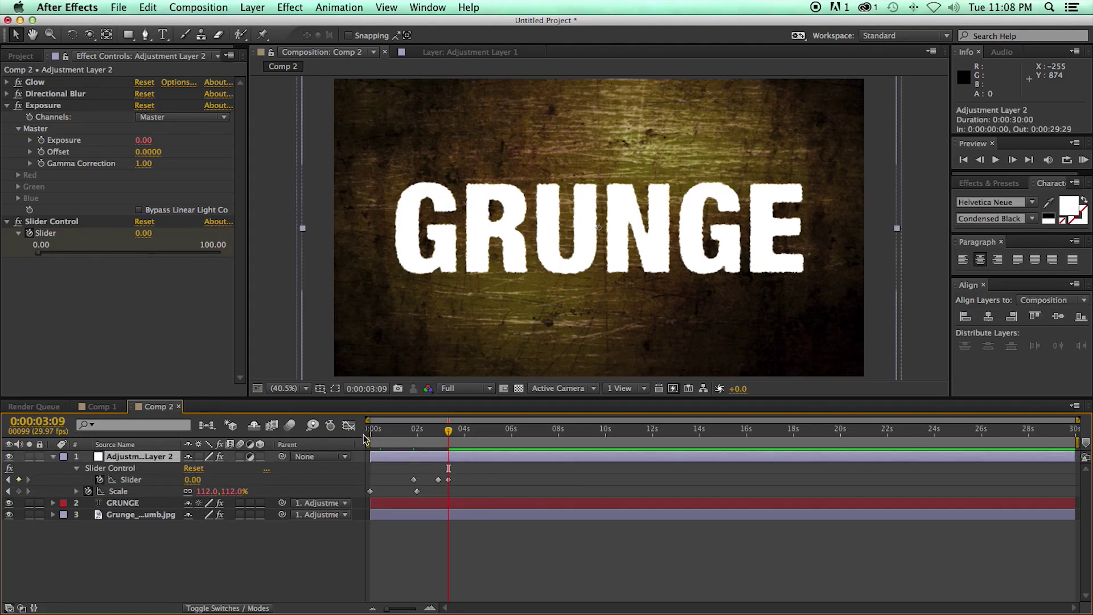
pyautogui.moveTo(425, 441)
pyautogui.mouseDown()
pyautogui.moveTo(403, 442)
pyautogui.moveTo(439, 443)
pyautogui.mouseUp()
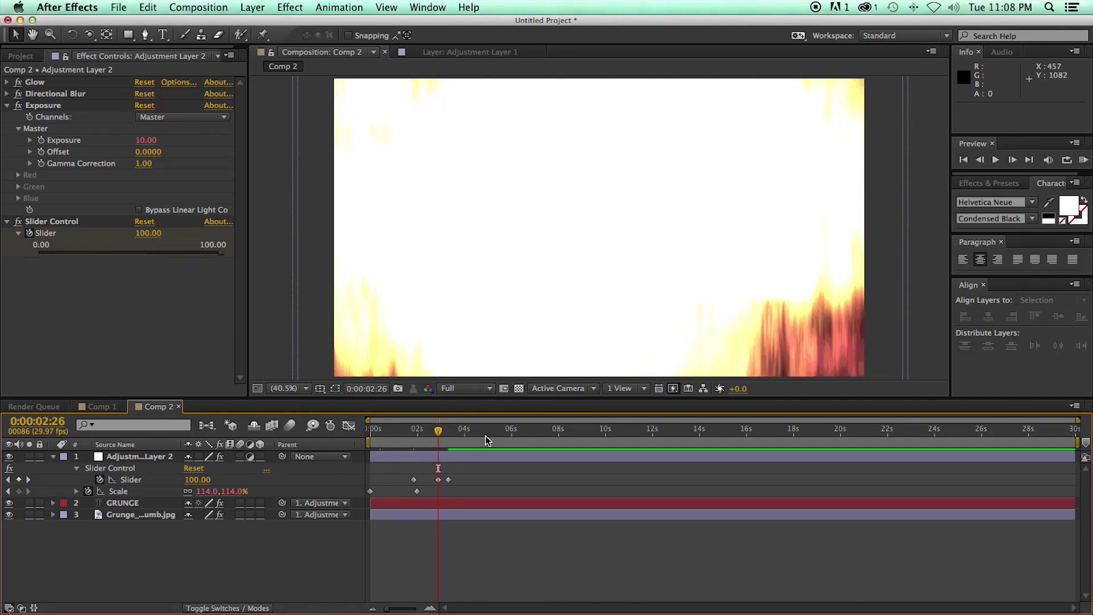
pyautogui.click(444, 505)
pyautogui.press('super+d')
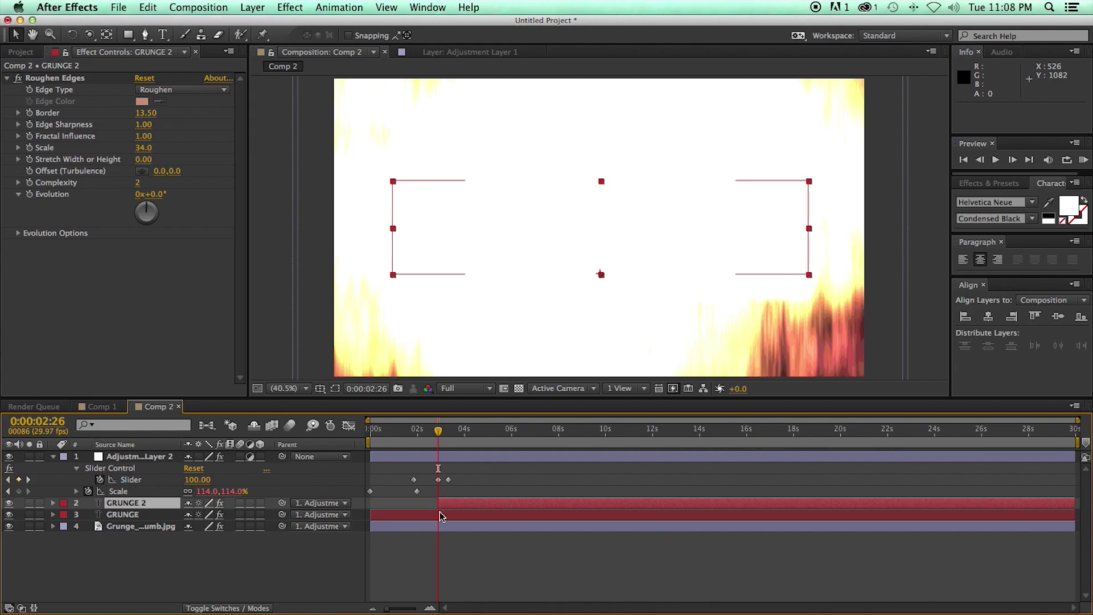
pyautogui.click(445, 514)
pyautogui.hotkey('alt', ']')
pyautogui.click(447, 504)
pyautogui.hotkey('alt', '[')
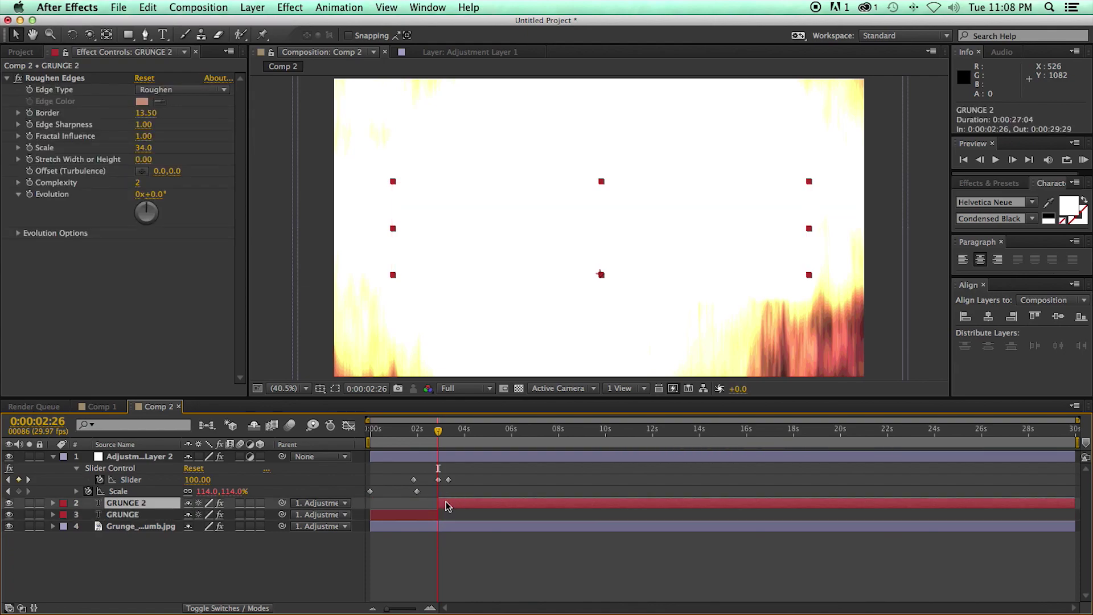
# Retype the duplicate layer's text to the new name and preview the switch
pyautogui.hotkey('shift', 'pagedown')
pyautogui.hotkey('shift', 'pagedown')
pyautogui.hotkey('shift', 'pagedown')
pyautogui.hotkey('shift', 'pagedown')
pyautogui.hotkey('shift', 'pagedown')
pyautogui.doubleClick(498, 501)
pyautogui.write('Mikey')
pyautogui.click(424, 431)
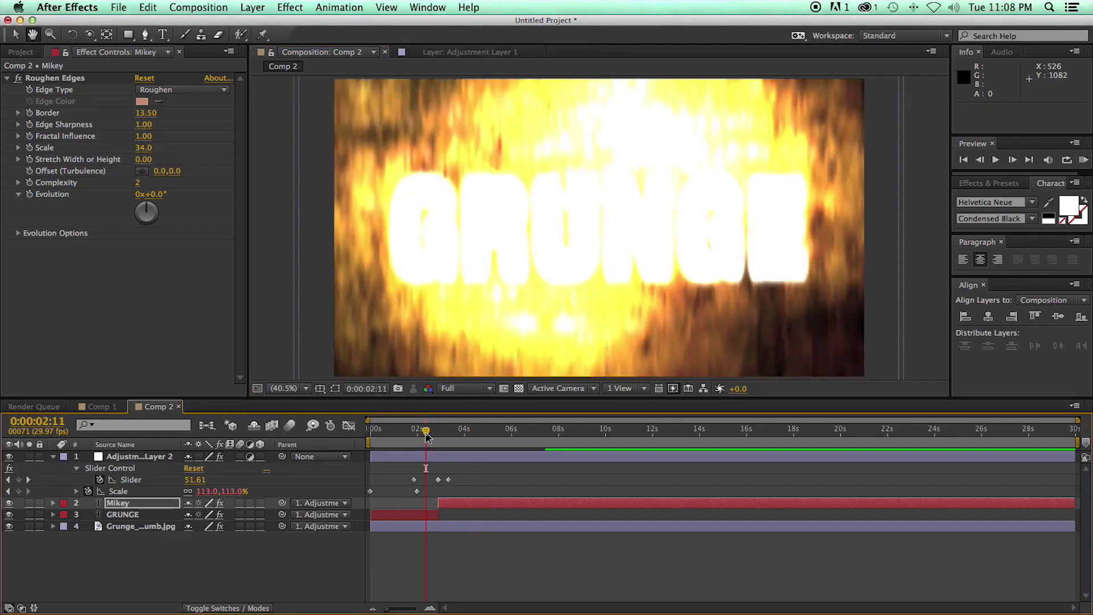
pyautogui.press('space')
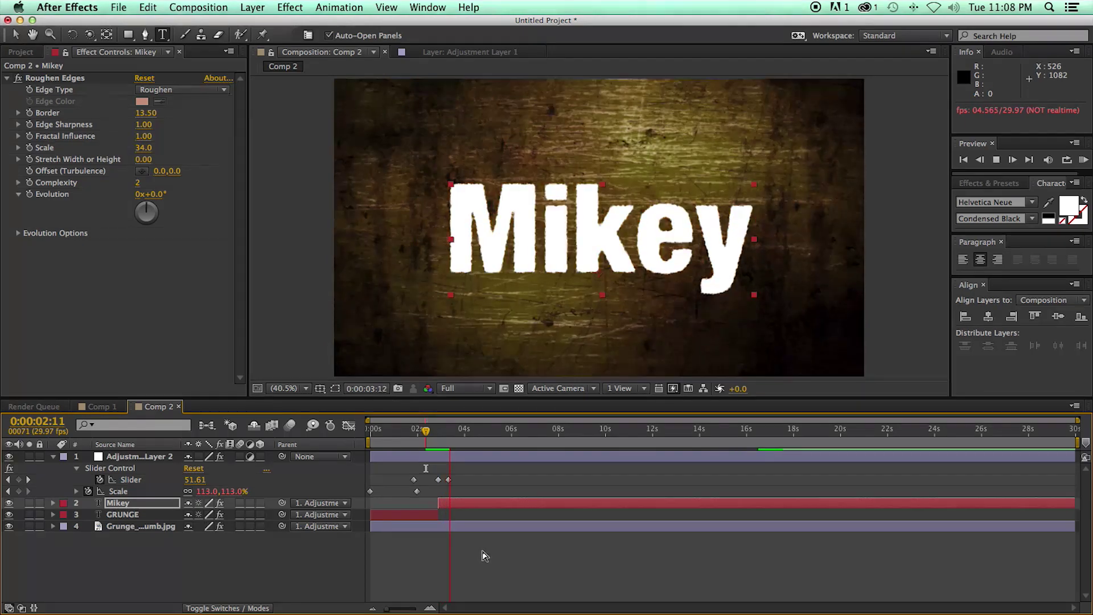
pyautogui.press('Home')
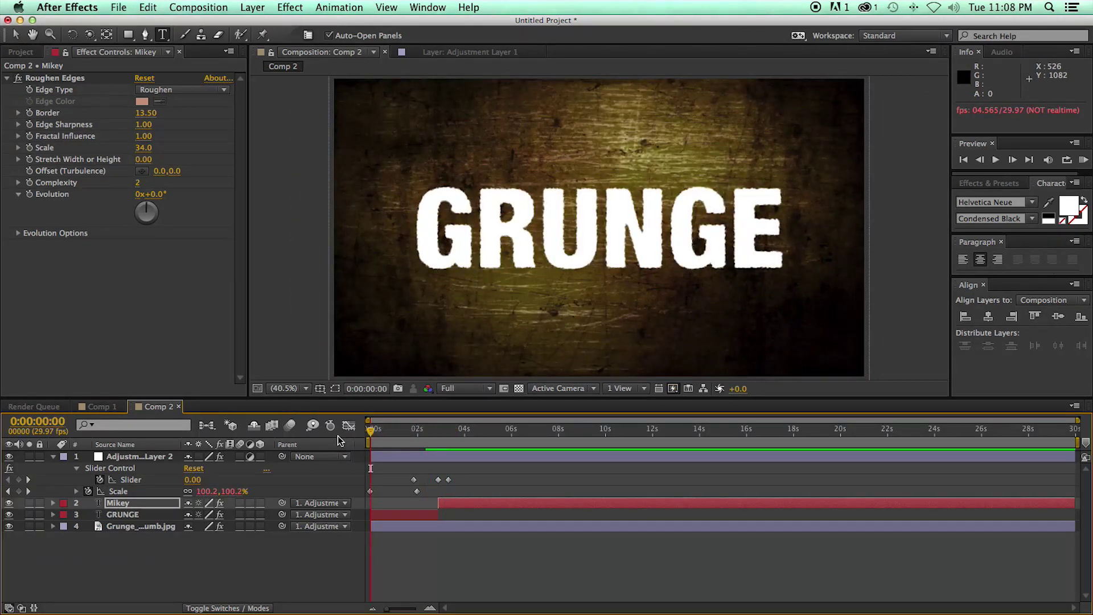
pyautogui.press('KP_0')
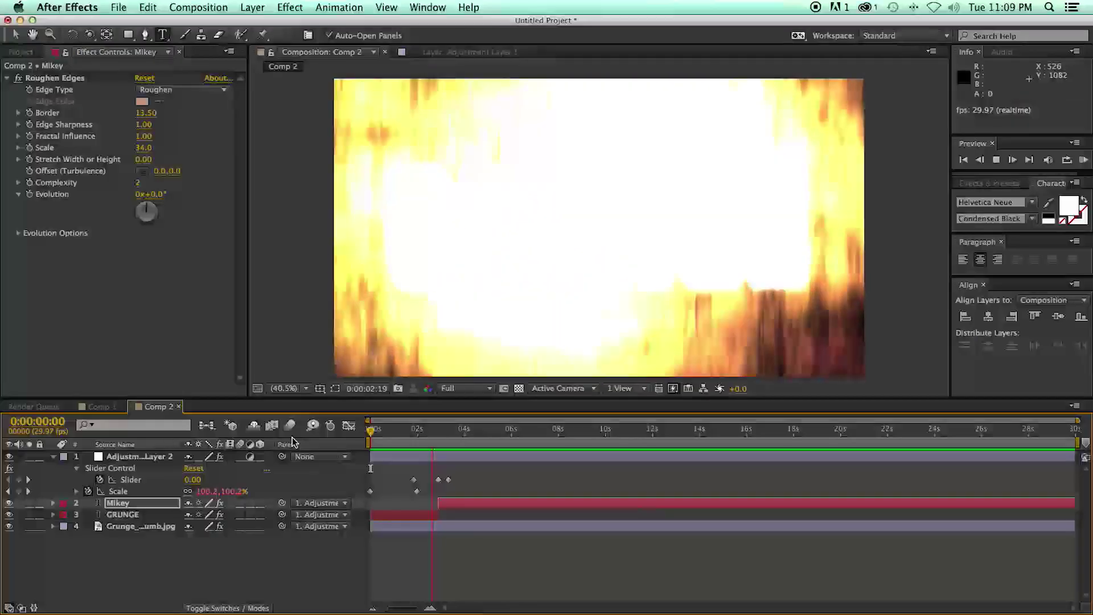
pyautogui.press('space')
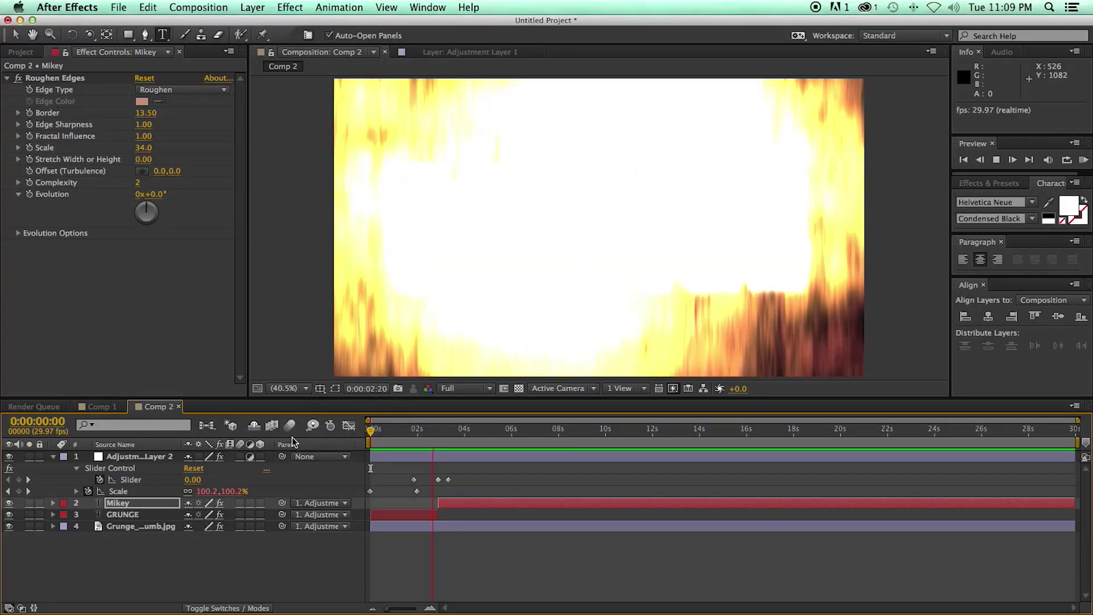
pyautogui.press('space')
pyautogui.press('space')
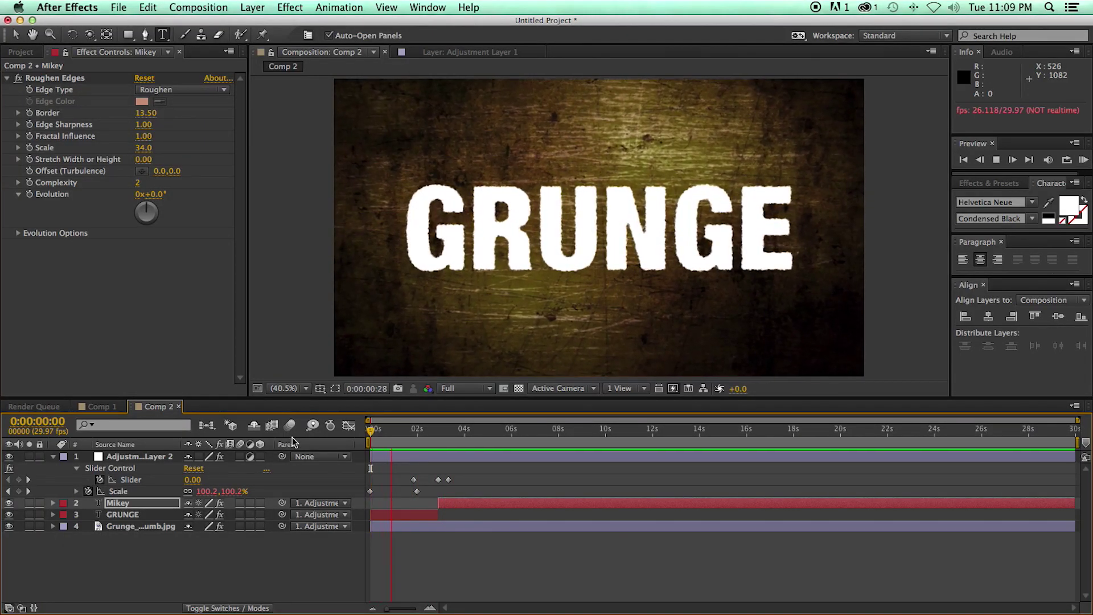